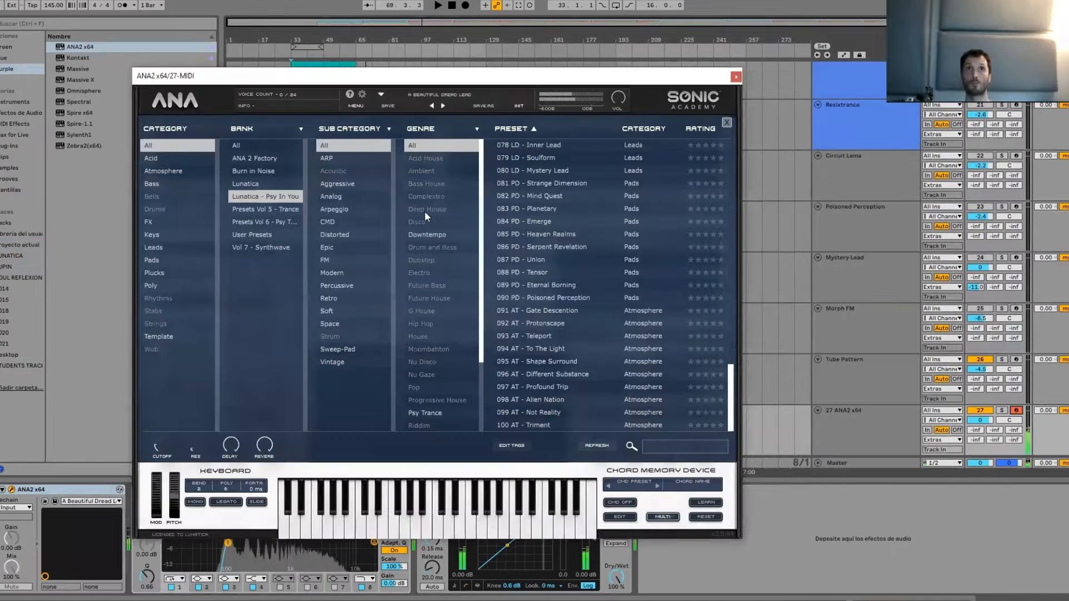
Audition the ARP presets 027 Psychedelic Tales, 028 Speakalist, 029 Vocalizer and 030 Beat Fox in the Lunatica - Psy In You bank.
{"action": "scroll", "coordinate": [580, 258], "scroll_direction": "up", "scroll_amount": 10}
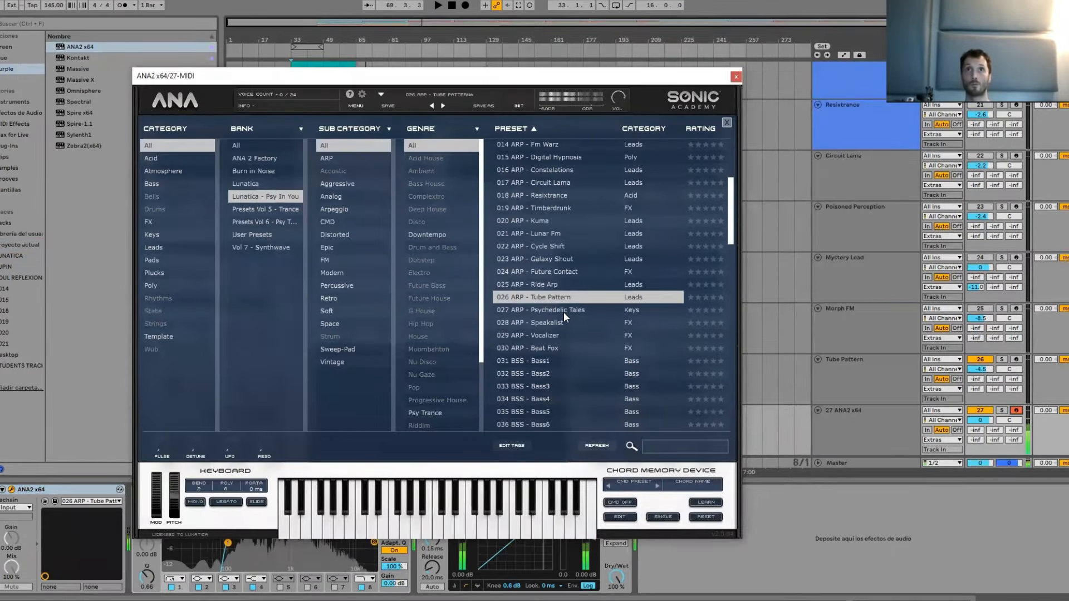
{"action": "left_click", "coordinate": [563, 312]}
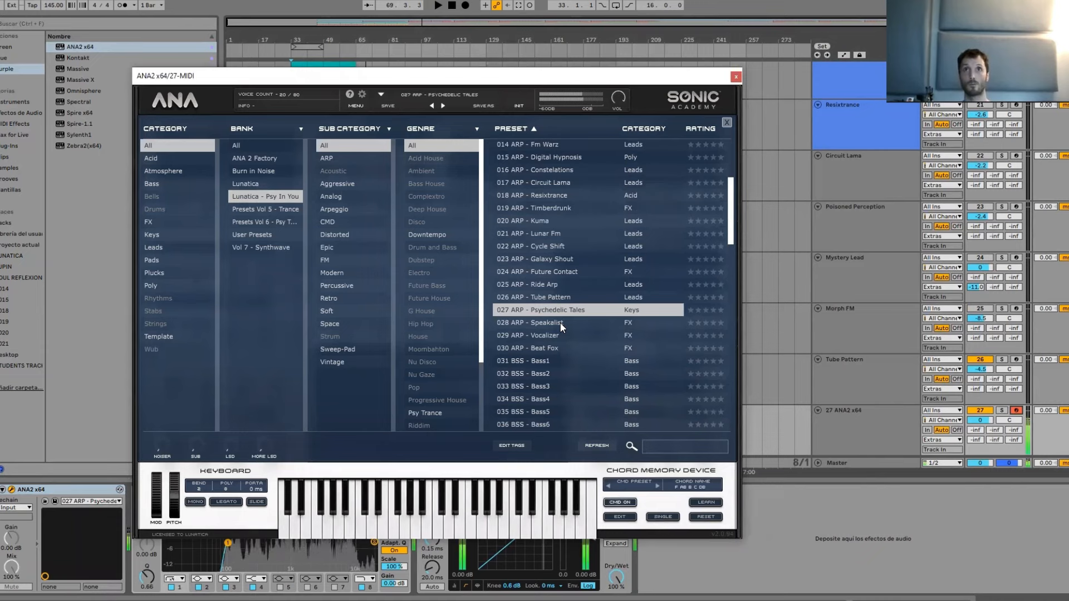
{"action": "left_click", "coordinate": [561, 324]}
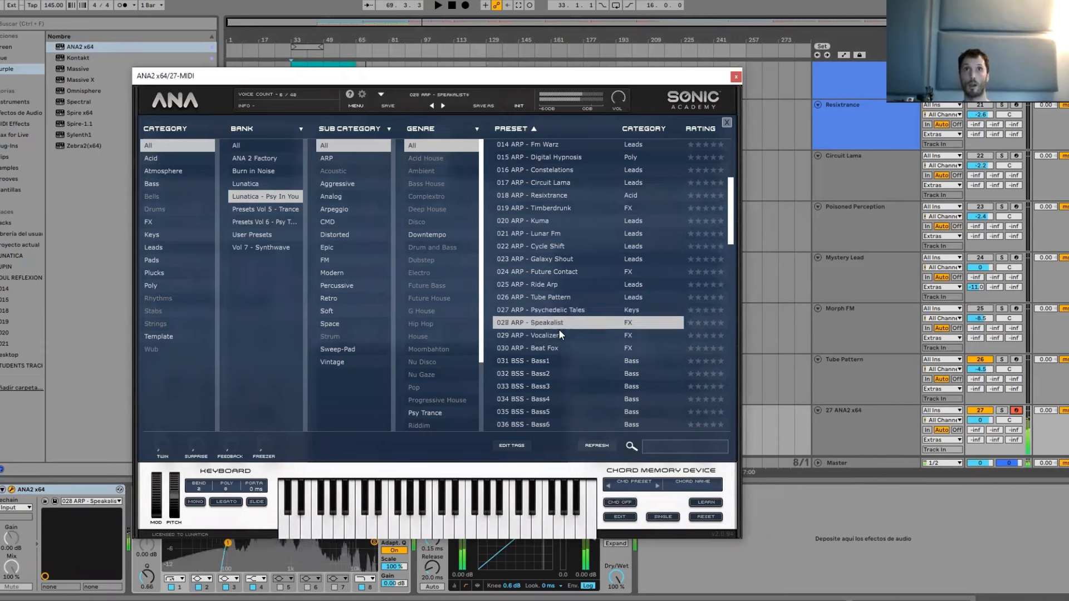
{"action": "left_click", "coordinate": [558, 338]}
{"action": "left_click", "coordinate": [557, 348]}
{"action": "scroll", "coordinate": [556, 349], "scroll_direction": "down", "scroll_amount": 7}
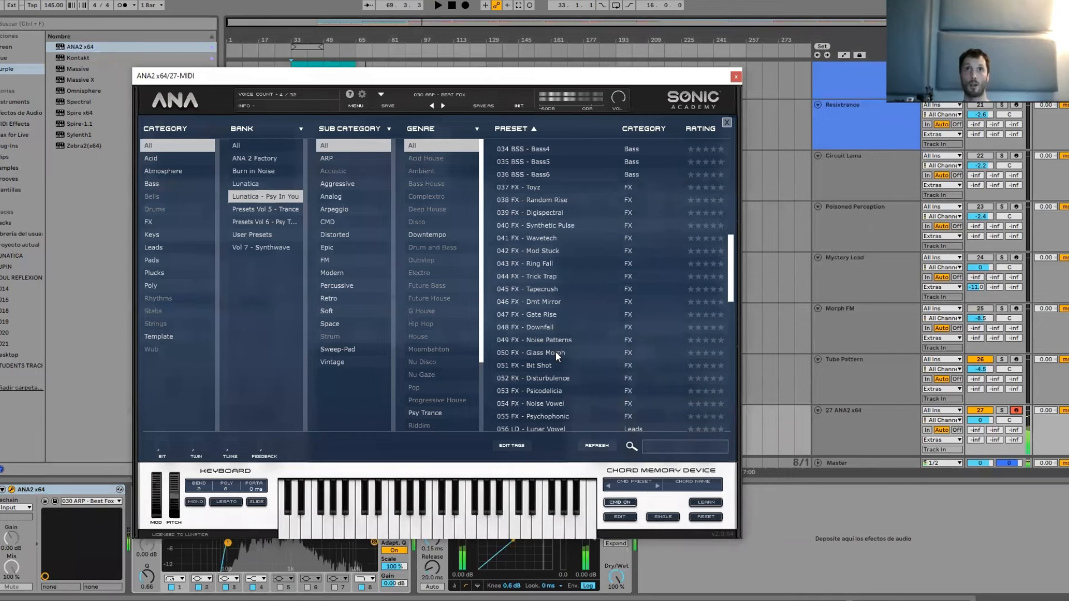
{"action": "scroll", "coordinate": [552, 186], "scroll_direction": "down", "scroll_amount": 5}
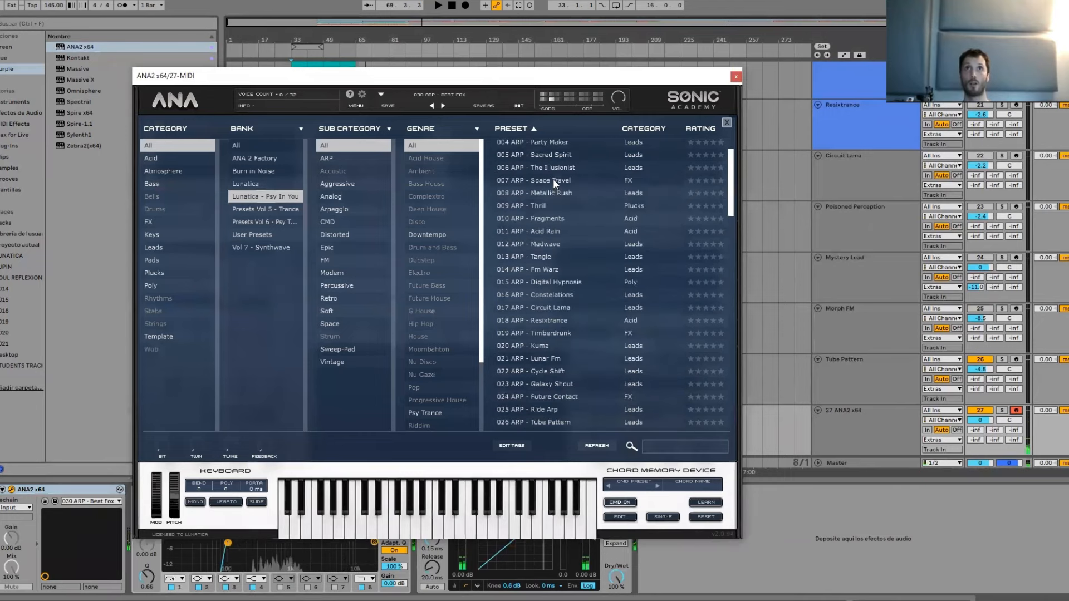
Audition preset 056 LD - Lunar Vowel, load 058 LD - Molecula Lead instead, and close the synth window.
{"action": "left_click", "coordinate": [550, 262]}
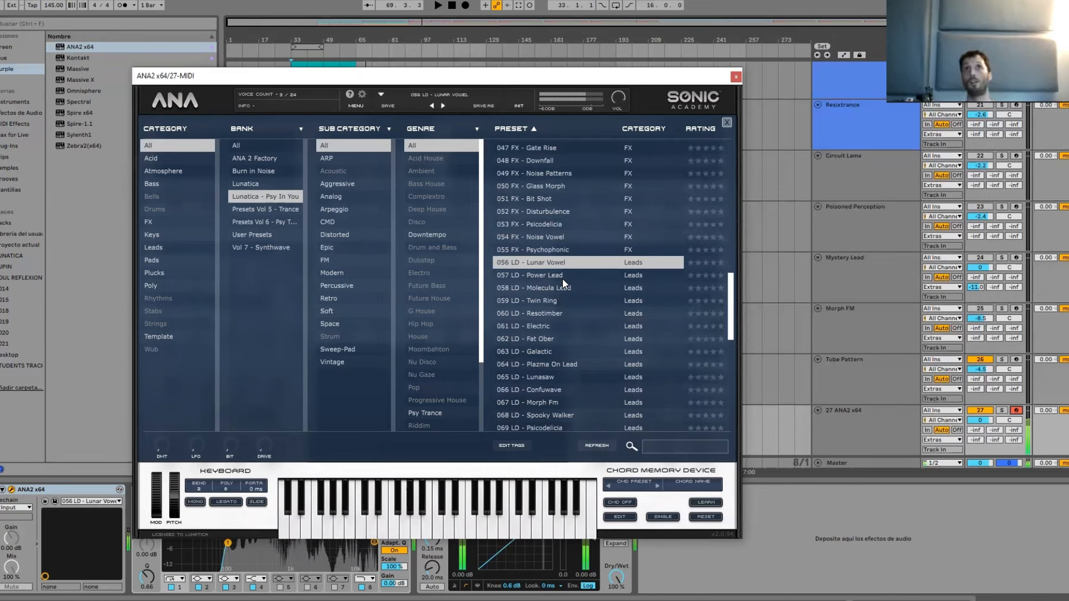
{"action": "left_click", "coordinate": [562, 283]}
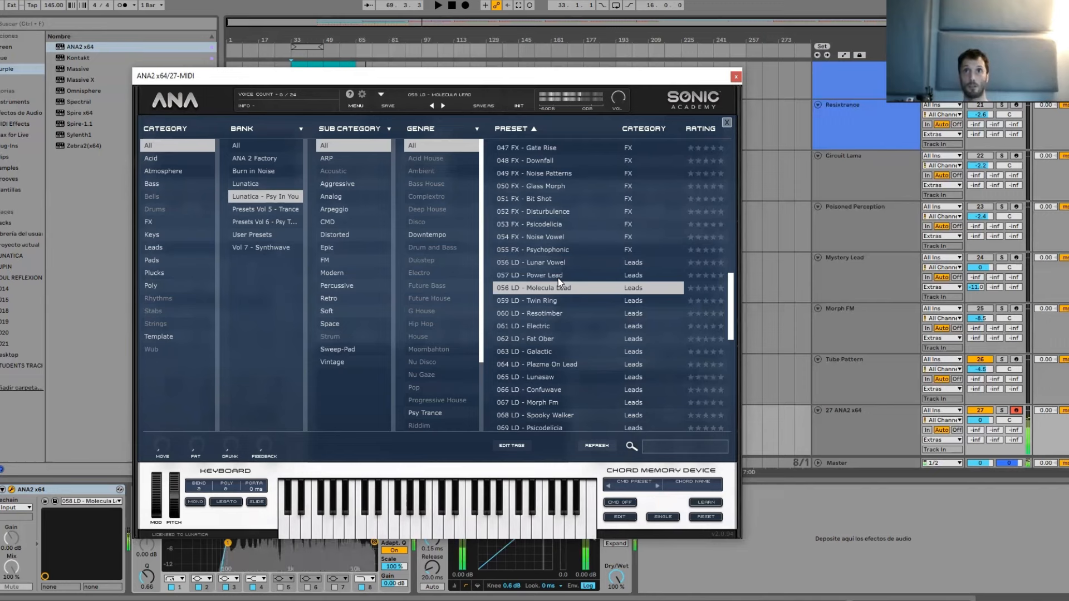
{"action": "left_click", "coordinate": [735, 77]}
Record a four-bar G#2 MIDI part on the ANA2 track from bar 33 and quantize its notes.
{"action": "left_click", "coordinate": [464, 6]}
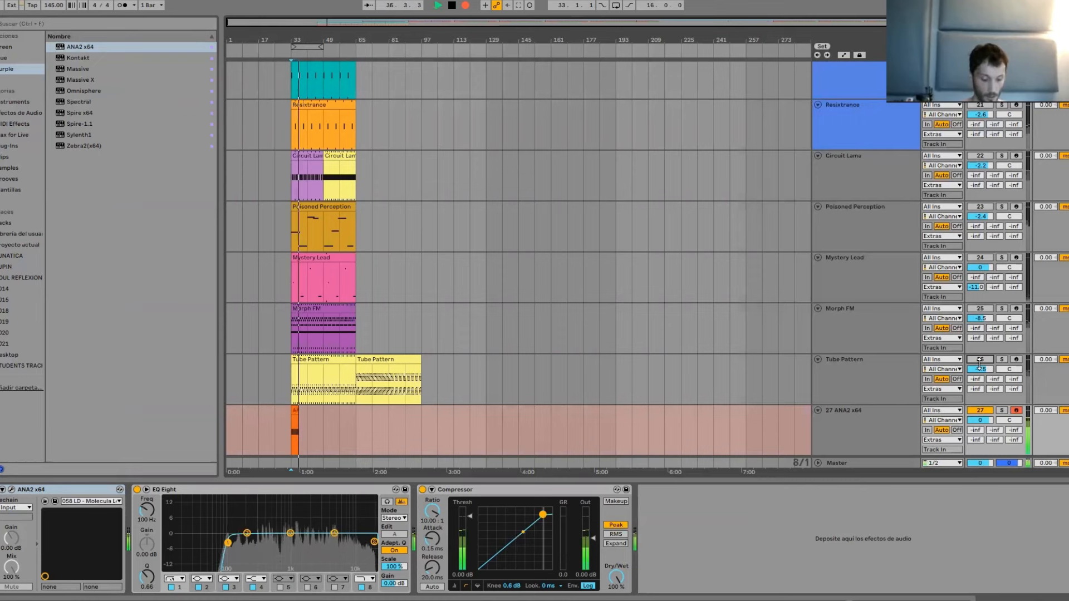
{"action": "key", "text": "space"}
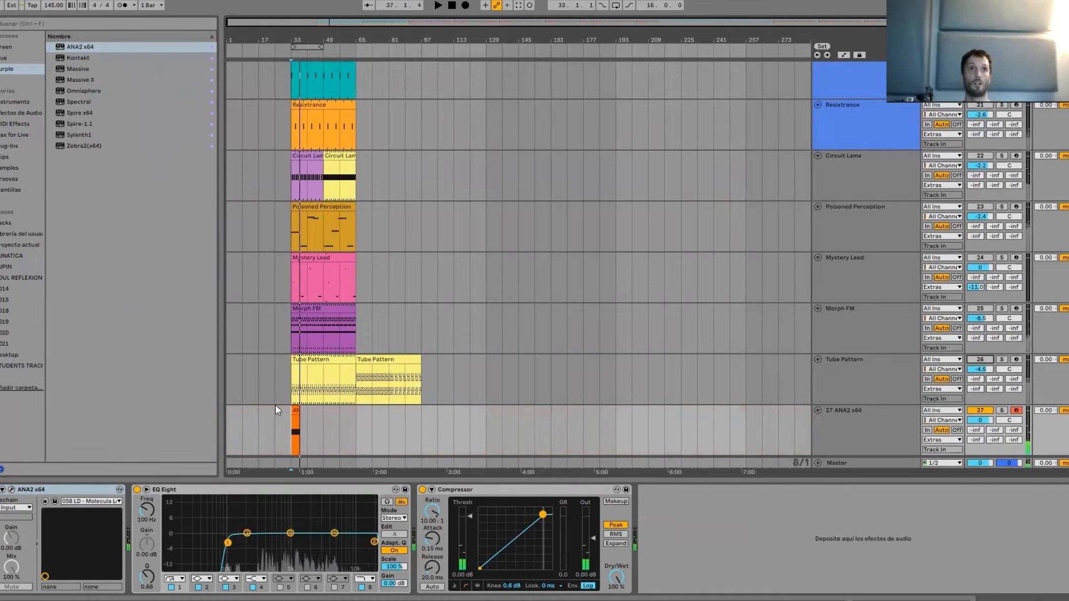
{"action": "scroll", "coordinate": [279, 405], "scroll_direction": "up", "scroll_amount": 4}
{"action": "double_click", "coordinate": [352, 406]}
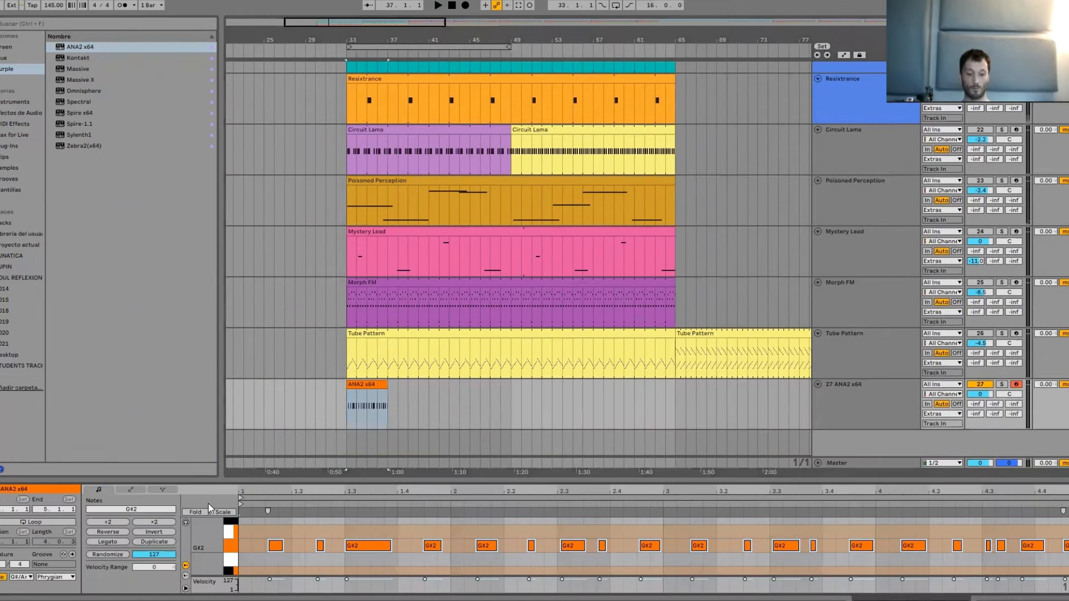
{"action": "left_click", "coordinate": [246, 539]}
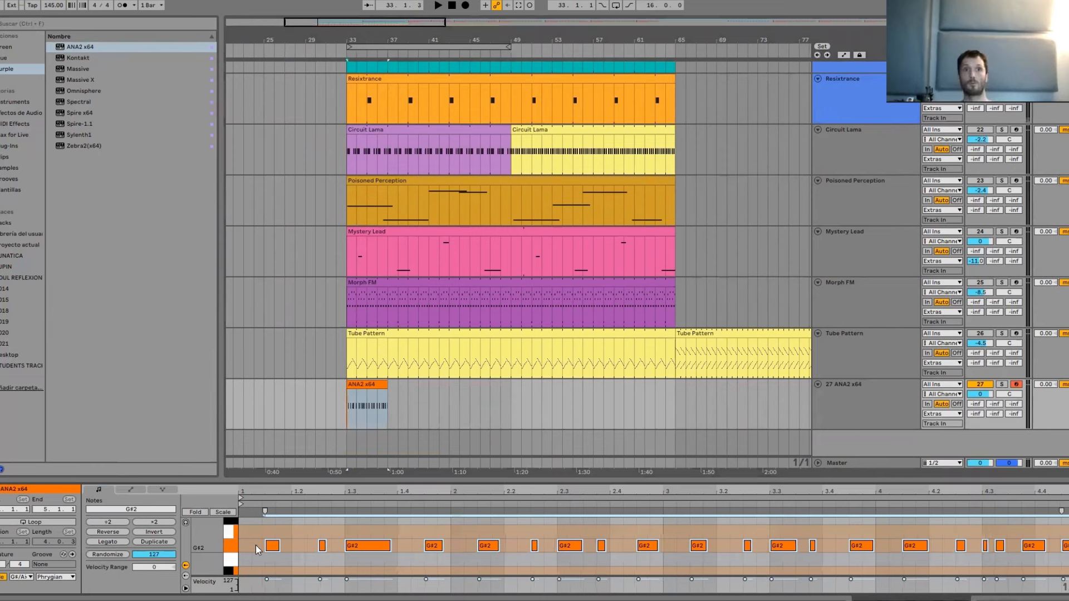
{"action": "key", "text": "space"}
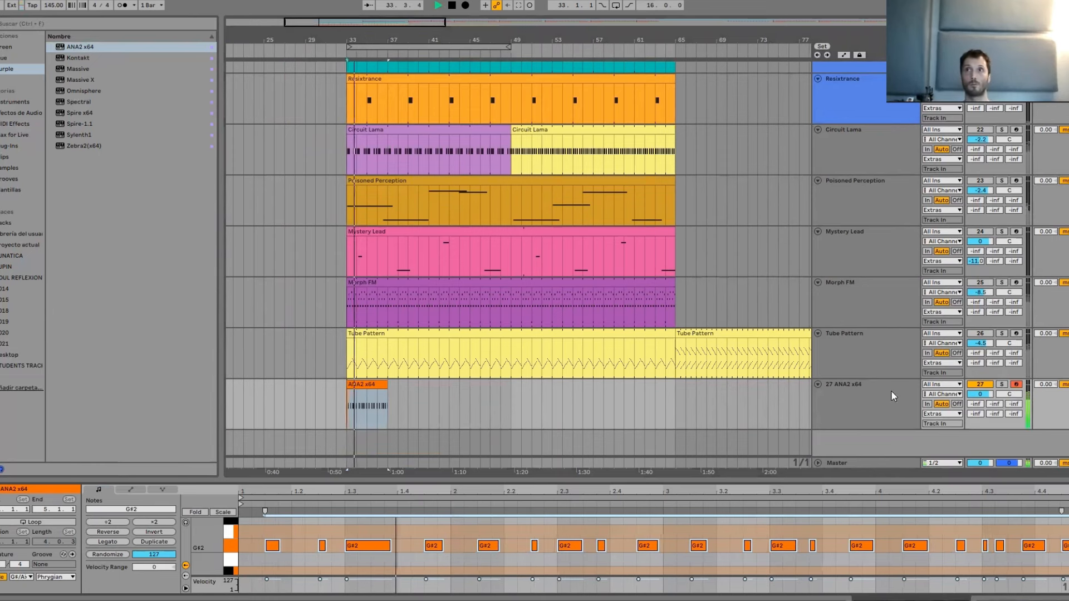
{"action": "key", "text": "space"}
Disarm the ANA2 track, then set its volume to -3.7 dB and its compressor threshold to -12.4 dB during playback.
{"action": "left_click", "coordinate": [1016, 384]}
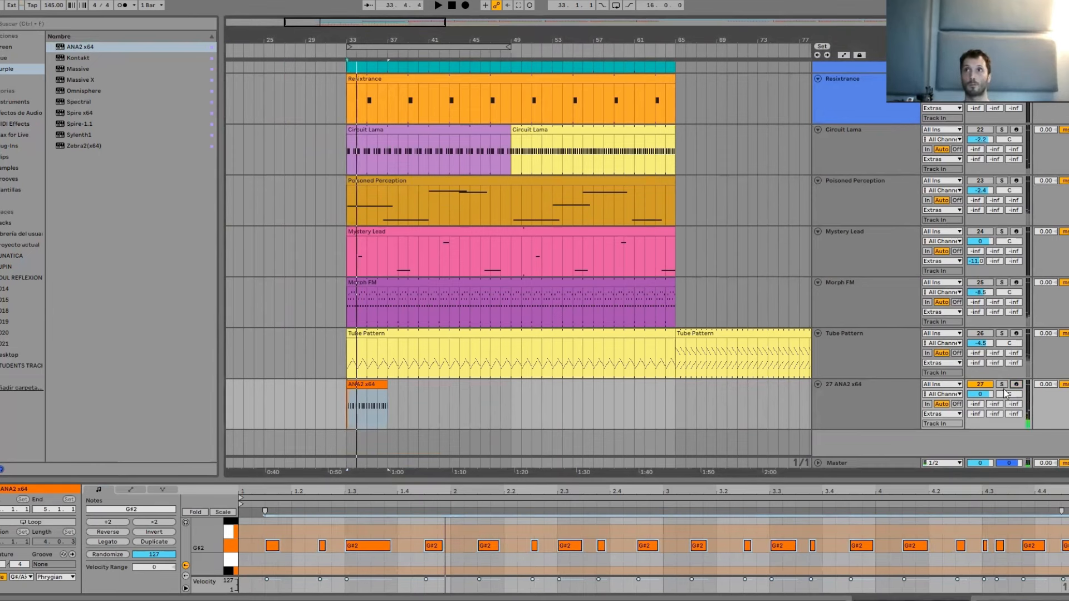
{"action": "key", "text": "space"}
{"action": "left_click", "coordinate": [871, 392]}
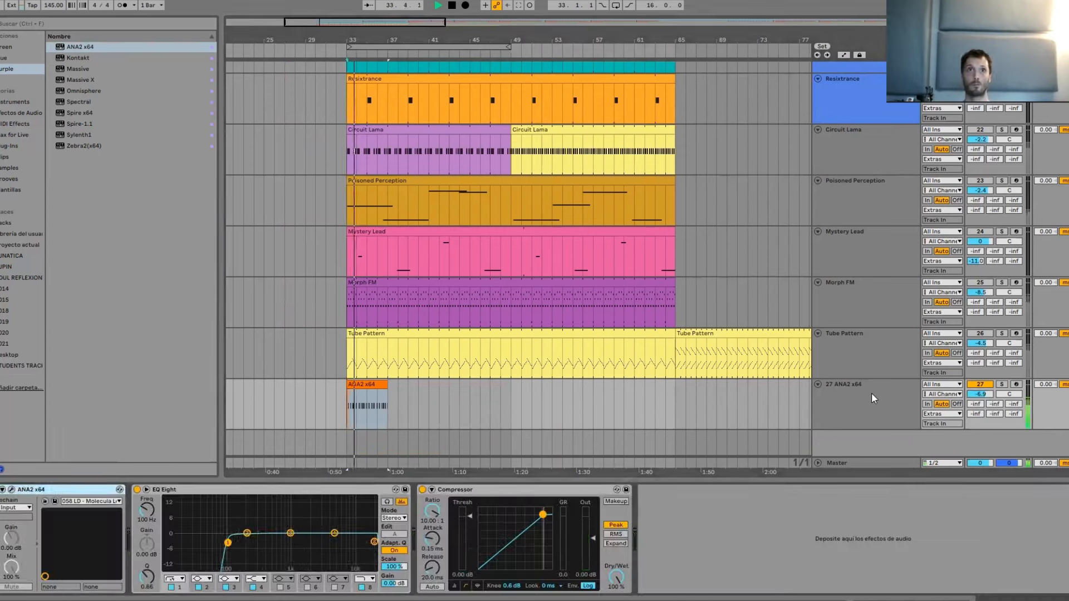
{"action": "left_click_drag", "start_coordinate": [981, 394], "coordinate": [981, 386]}
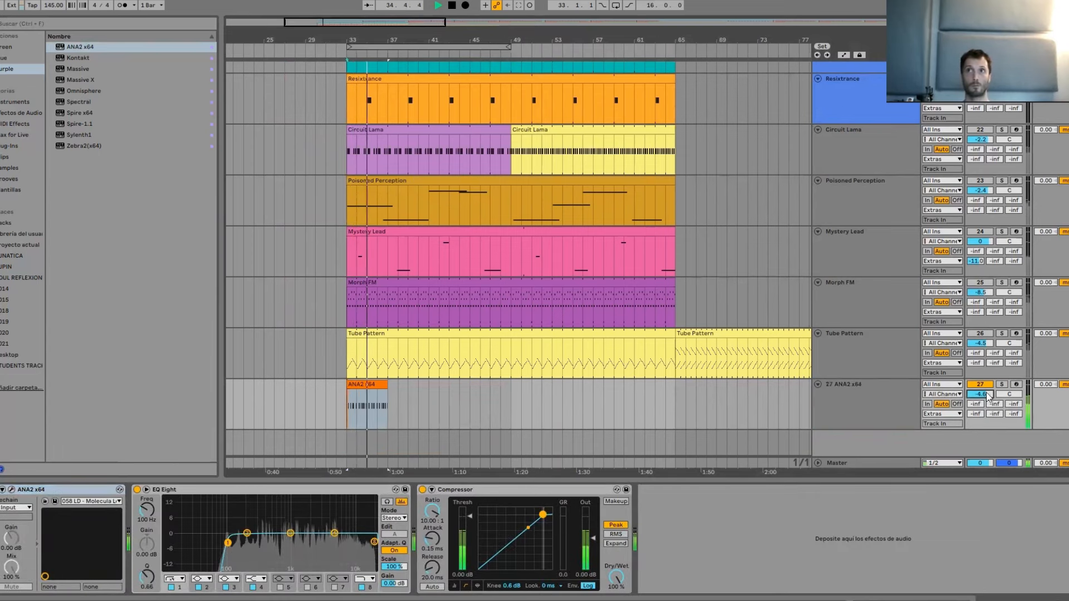
{"action": "left_click_drag", "start_coordinate": [472, 526], "coordinate": [432, 542]}
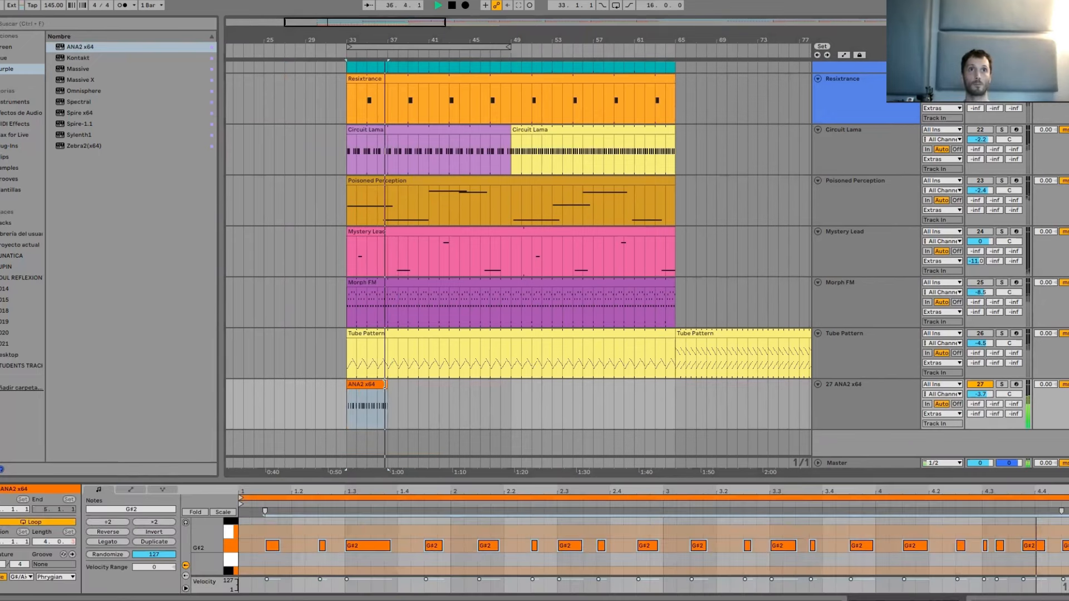
Extend the looped ANA2 clip to bar 65 and play it back from bar 33.
{"action": "left_click_drag", "start_coordinate": [387, 384], "coordinate": [627, 385]}
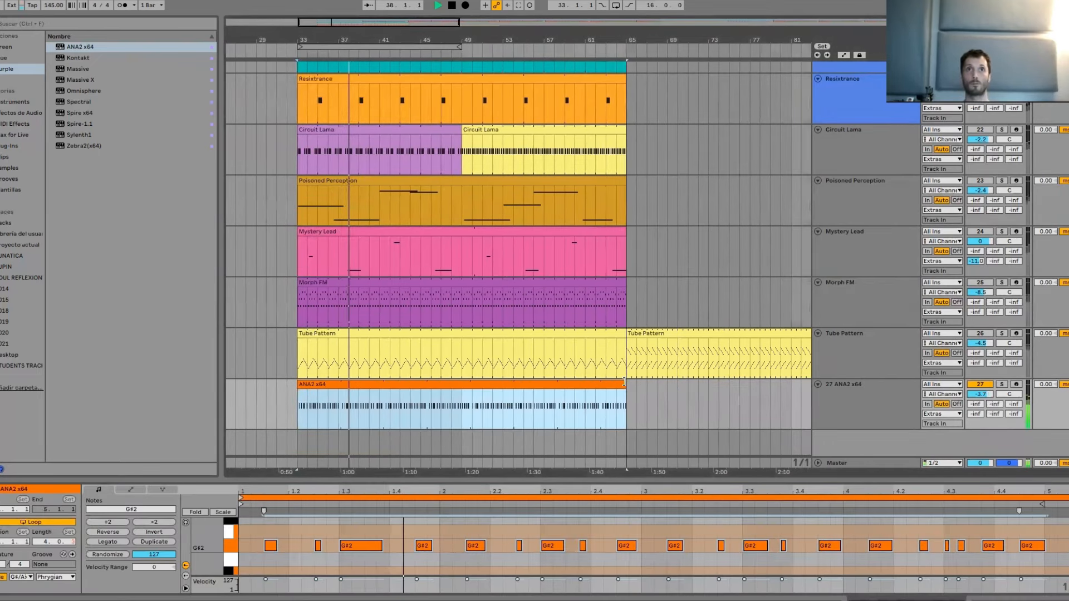
{"action": "key", "text": "space"}
{"action": "key", "text": "space"}
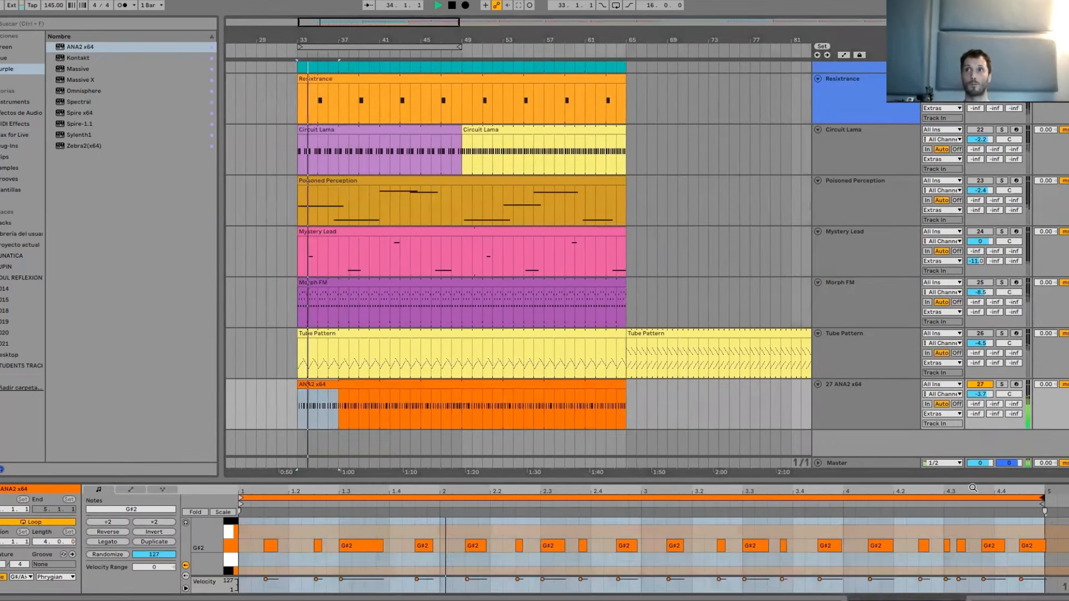
{"action": "mouse_move", "coordinate": [972, 491]}
{"action": "left_mouse_down"}
{"action": "mouse_move", "coordinate": [973, 528]}
{"action": "mouse_move", "coordinate": [972, 491]}
{"action": "left_mouse_up"}
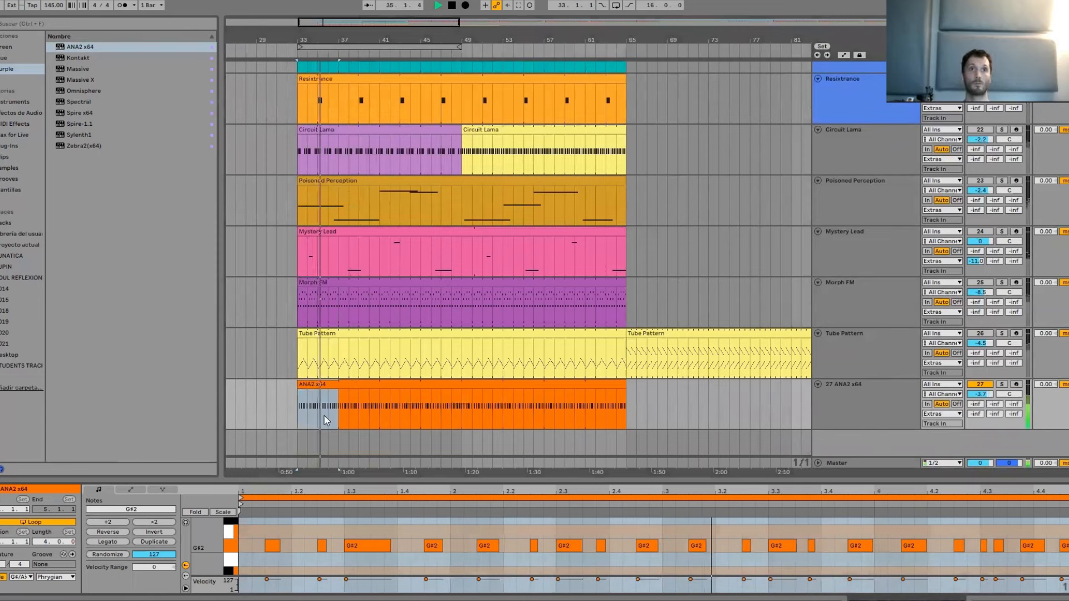
Rename both the ANA2 track and its clip as Molecula Lead.
{"action": "double_click", "coordinate": [854, 384]}
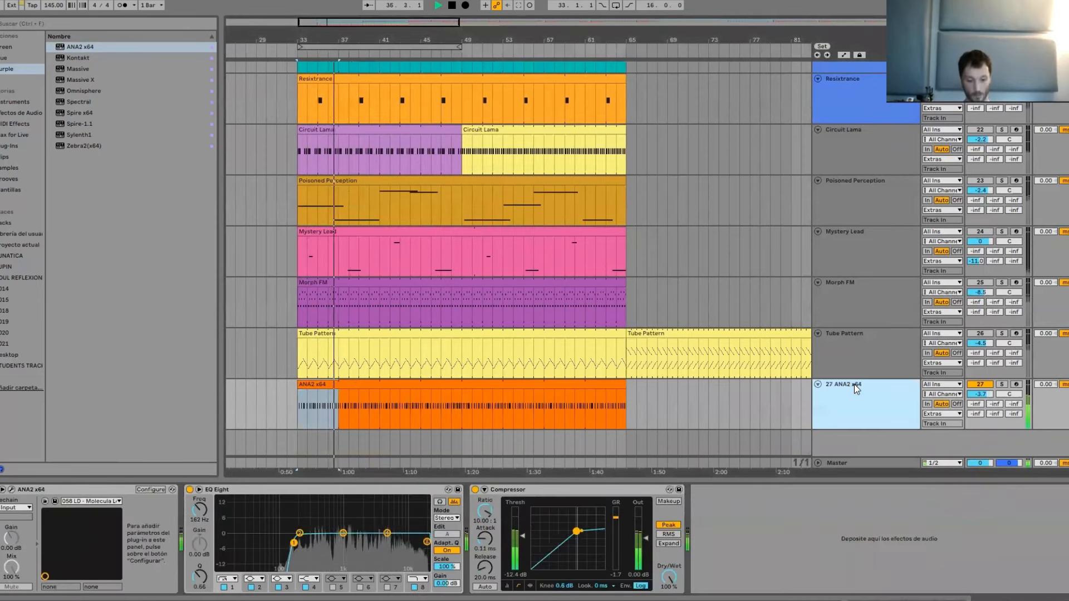
{"action": "type", "text": "Molecula Lead"}
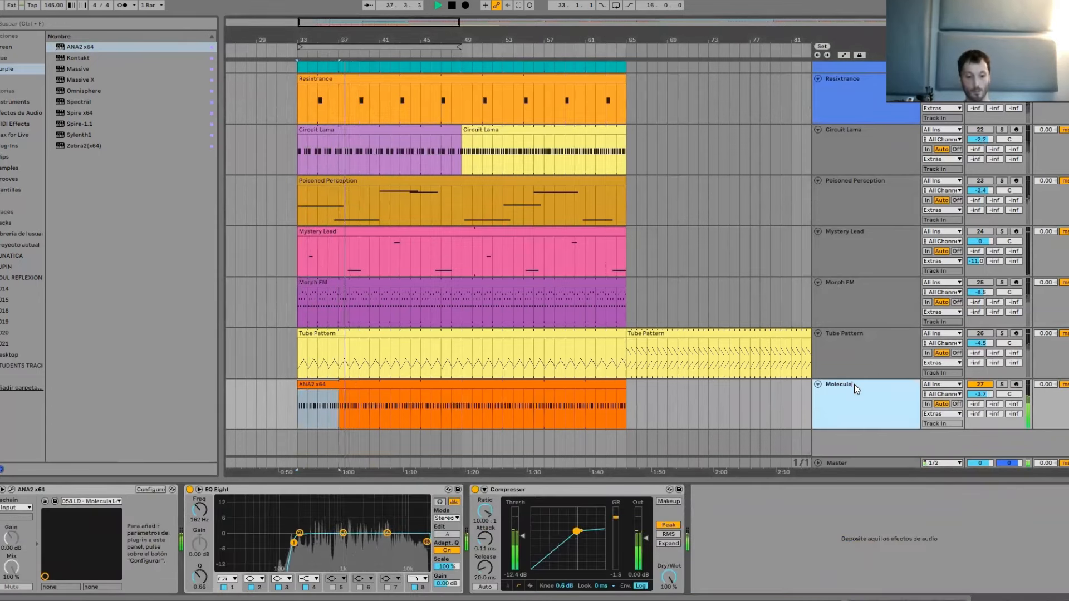
{"action": "key", "text": "Return"}
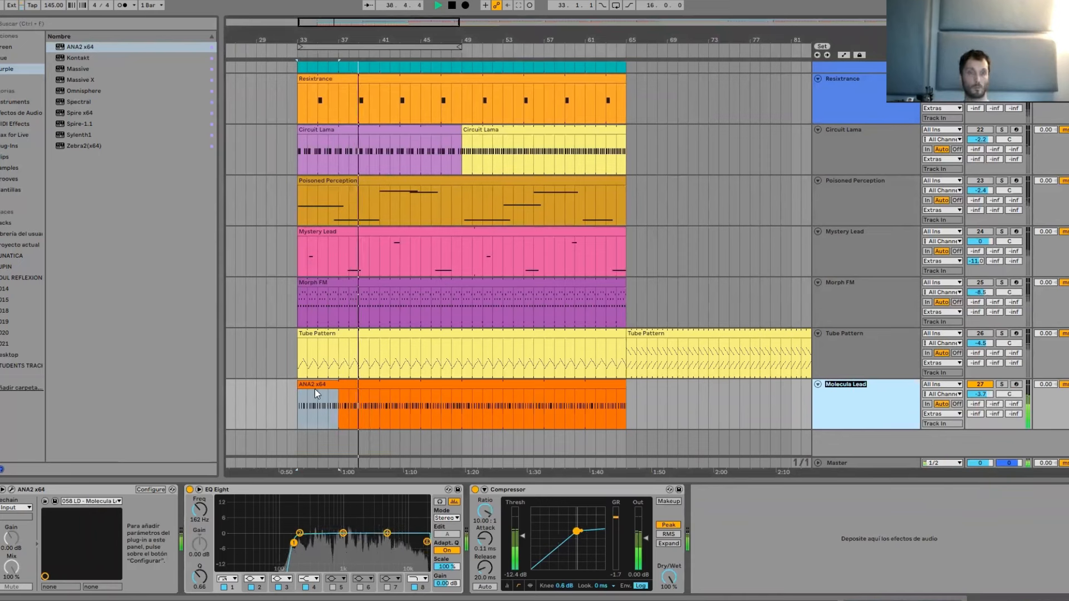
{"action": "left_click", "coordinate": [313, 386]}
{"action": "key", "text": "ctrl+r"}
{"action": "type", "text": "Molecula Lead"}
{"action": "key", "text": "Return"}
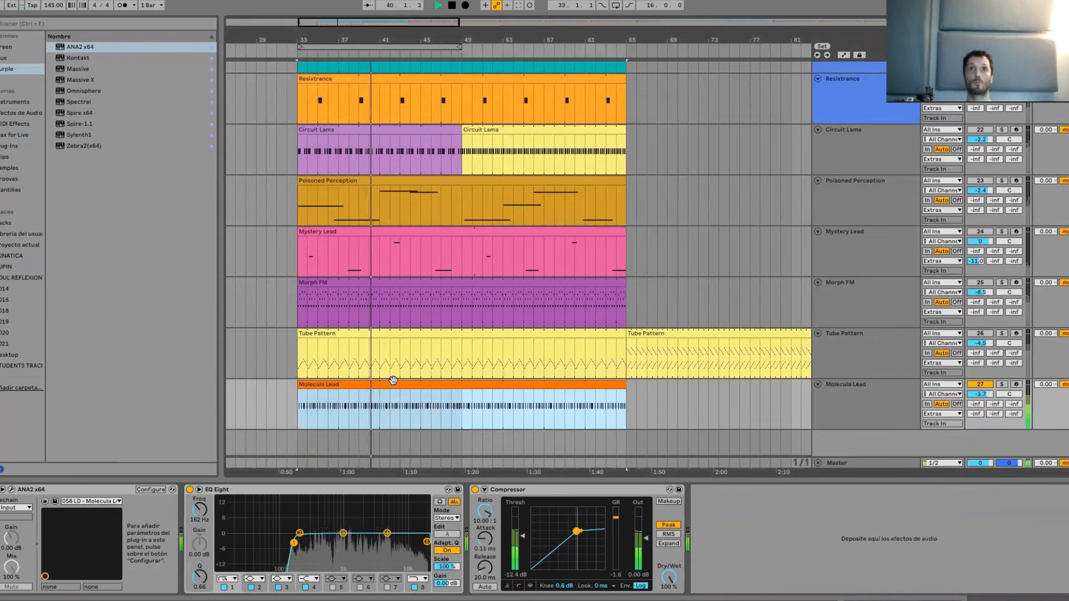
Try shortening the Molecula Lead clip to end at bar 49, and undo the change.
{"action": "left_click_drag", "start_coordinate": [619, 388], "coordinate": [462, 406]}
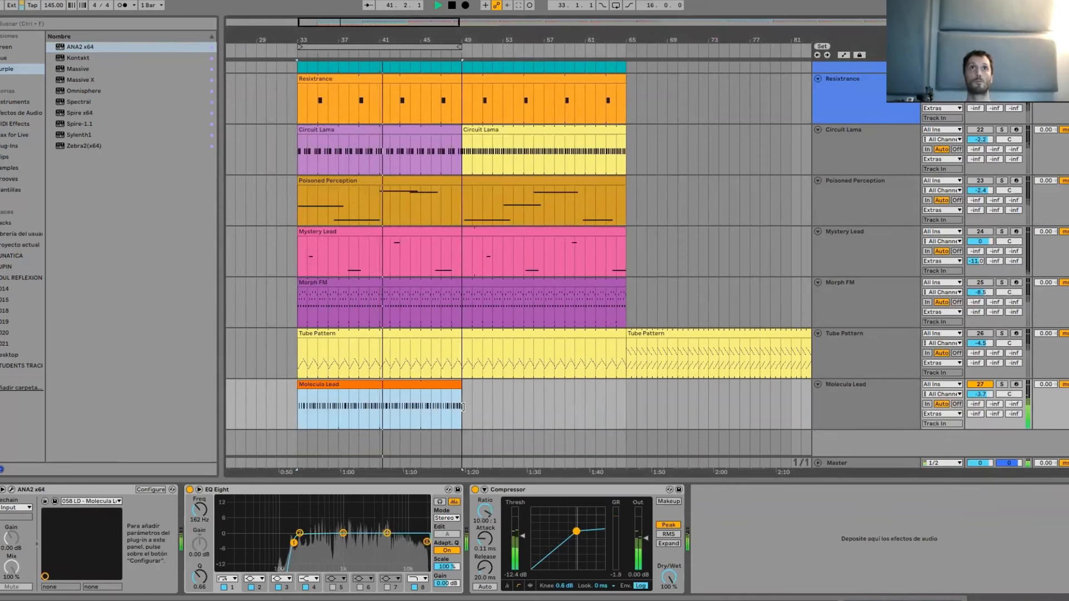
{"action": "key", "text": "ctrl+z"}
{"action": "scroll", "coordinate": [429, 397], "scroll_direction": "down", "scroll_amount": 2}
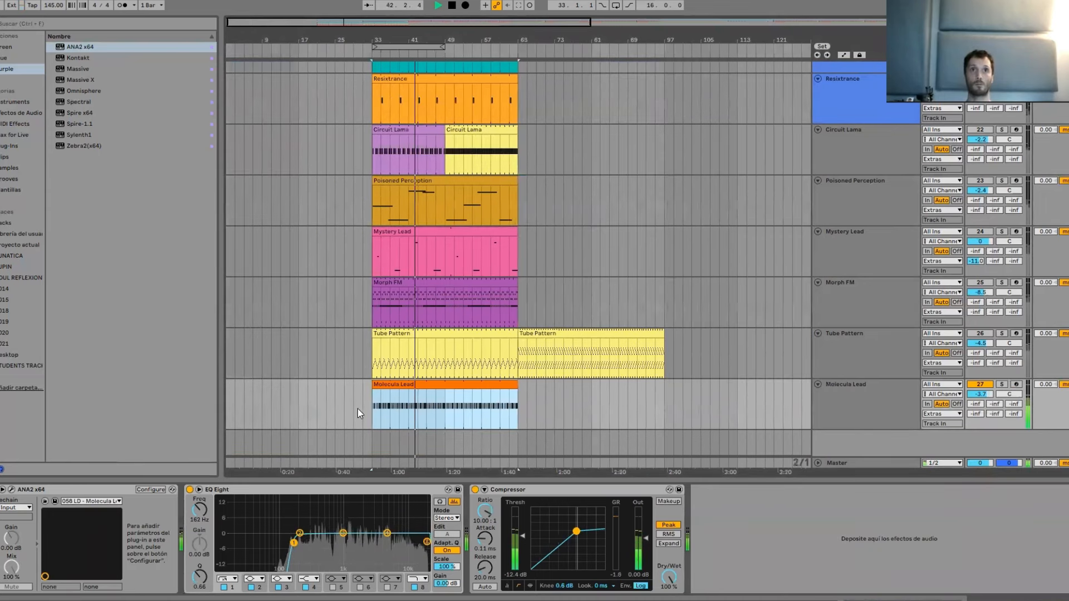
{"action": "left_click", "coordinate": [319, 437]}
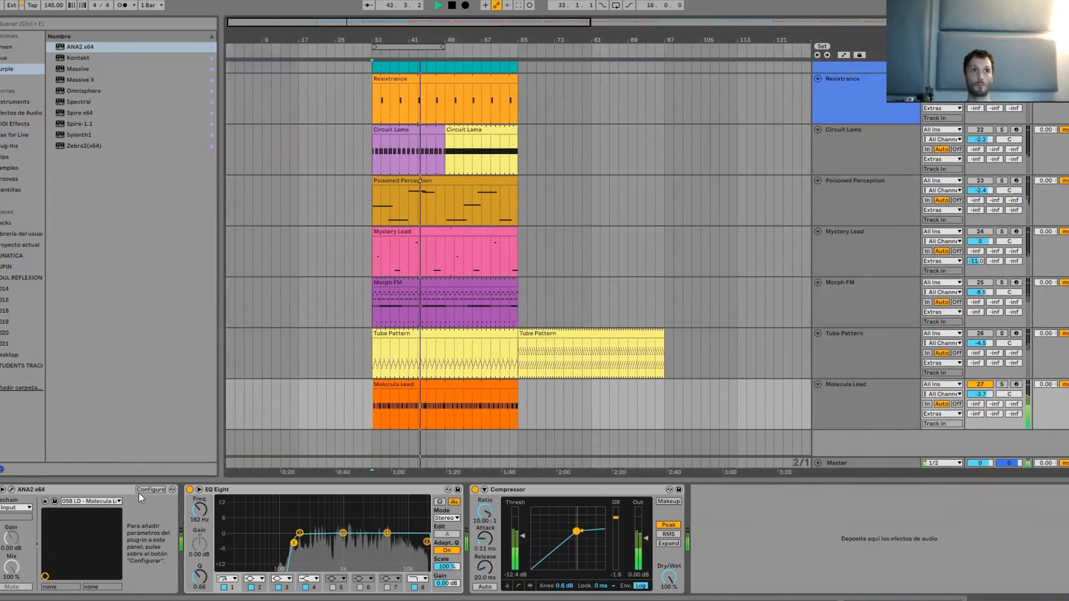
Open the Molecula Lead synth and sweep its Move, Fat and Drunk macros during playback, raising Fat up to 100.
{"action": "left_click", "coordinate": [11, 489]}
{"action": "left_click", "coordinate": [715, 120]}
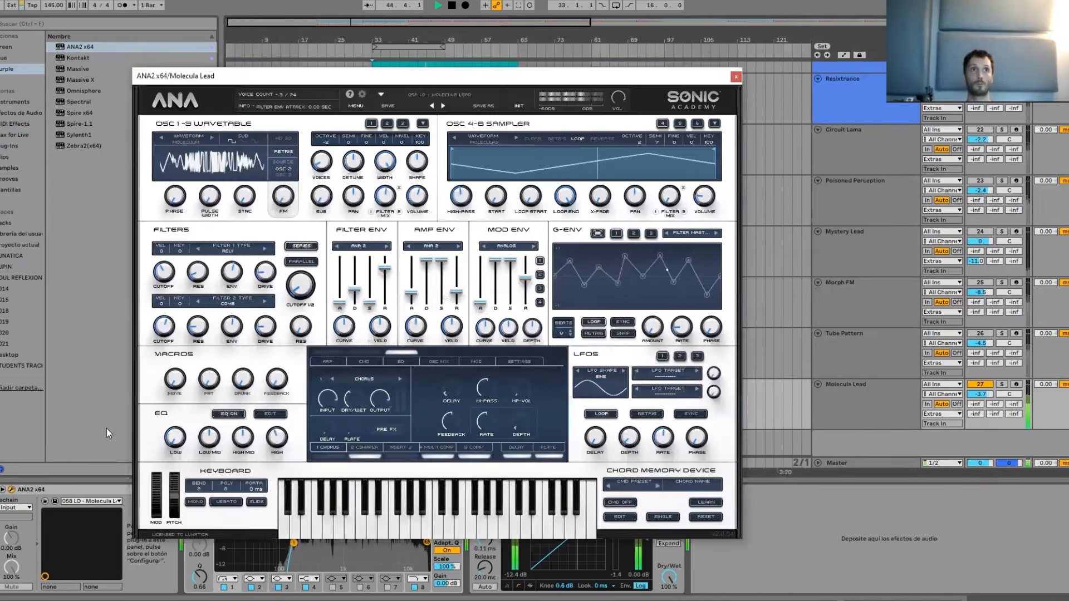
{"action": "left_click_drag", "start_coordinate": [177, 372], "coordinate": [186, 350]}
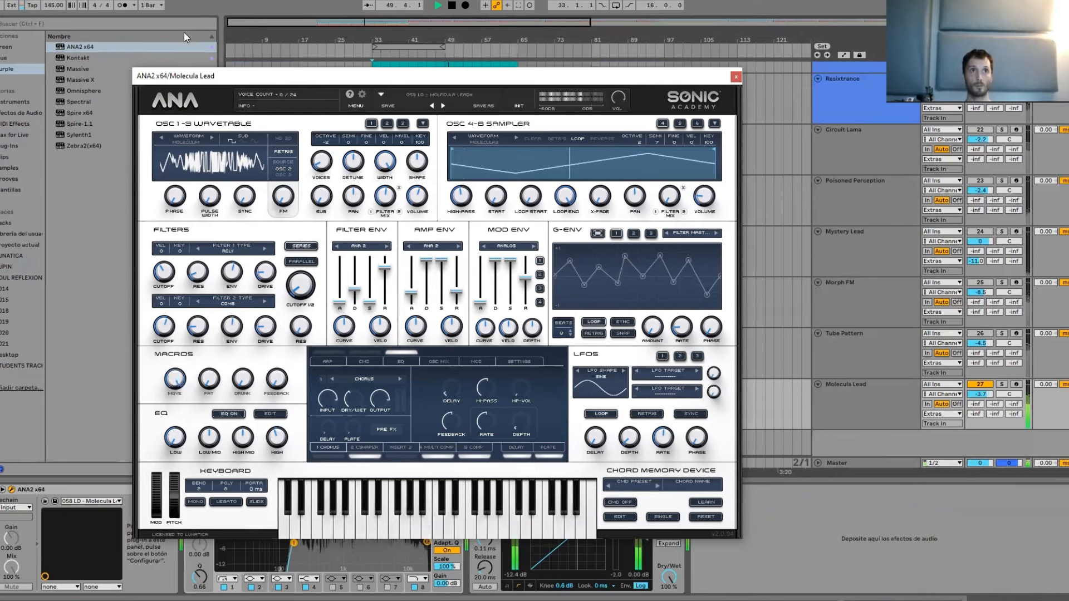
{"action": "left_click_drag", "start_coordinate": [176, 374], "coordinate": [160, 488]}
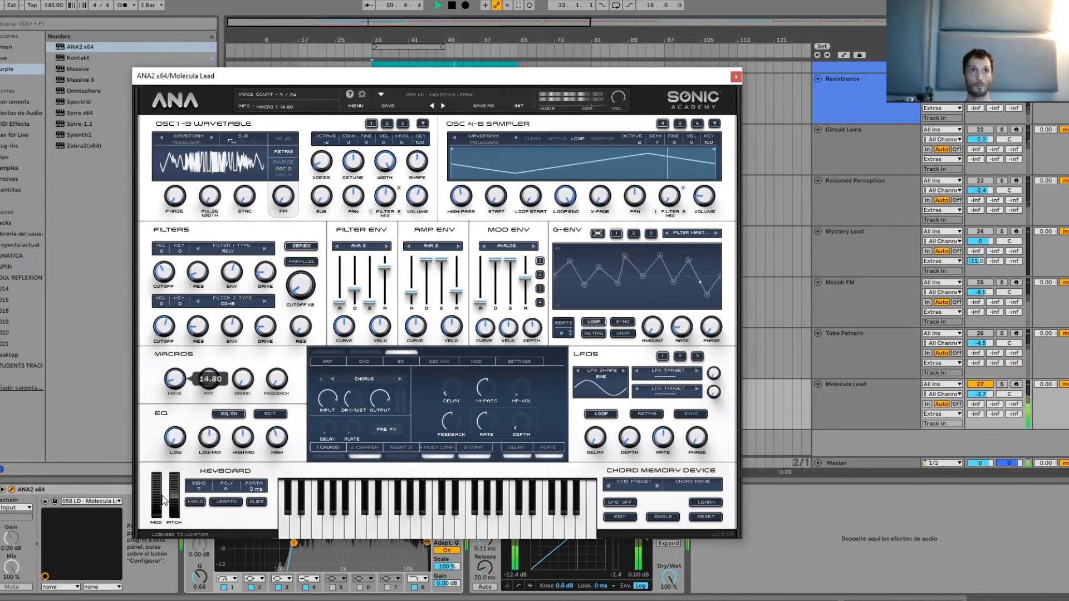
{"action": "left_click_drag", "start_coordinate": [209, 380], "coordinate": [204, 84]}
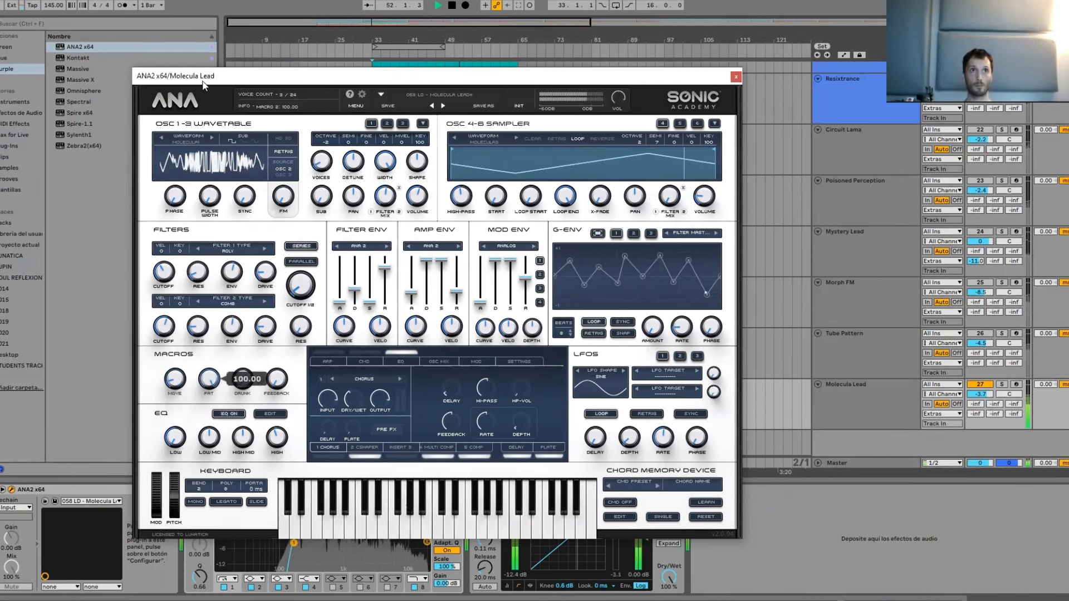
{"action": "mouse_move", "coordinate": [243, 379]}
{"action": "left_mouse_down"}
{"action": "mouse_move", "coordinate": [243, 263]}
{"action": "mouse_move", "coordinate": [248, 366]}
{"action": "mouse_move", "coordinate": [274, 365]}
{"action": "mouse_move", "coordinate": [257, 289]}
{"action": "mouse_move", "coordinate": [266, 372]}
{"action": "mouse_move", "coordinate": [254, 379]}
{"action": "left_mouse_up"}
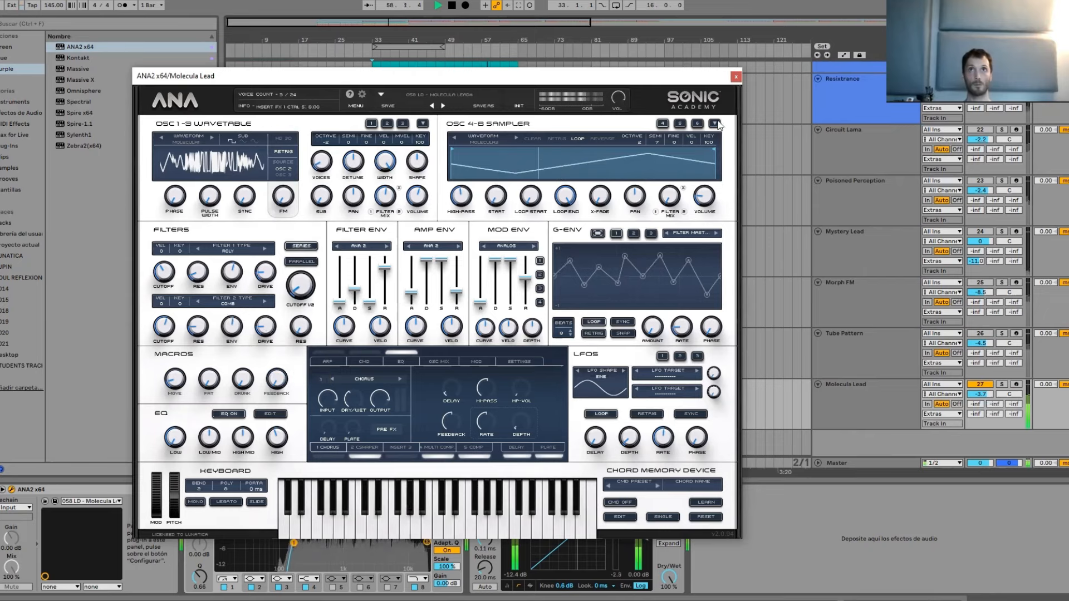
{"action": "left_click", "coordinate": [735, 79]}
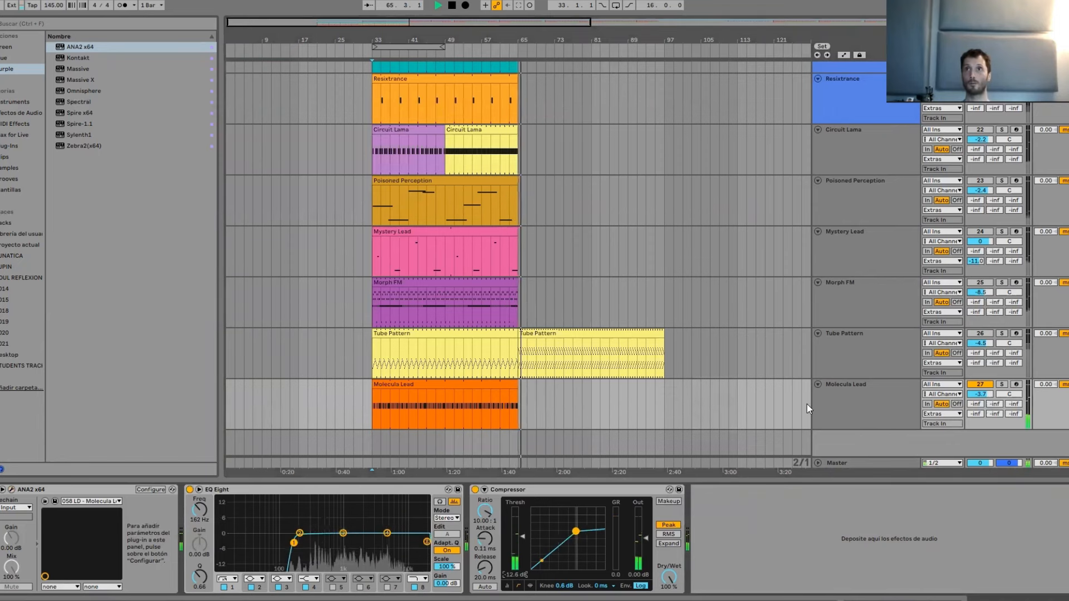
{"action": "key", "text": "space"}
Add a MIDI track below Molecula Lead with an ANA2 instrument and load its preset 060 LD - Resotimber.
{"action": "left_click", "coordinate": [833, 402]}
{"action": "key", "text": "ctrl+shift+t"}
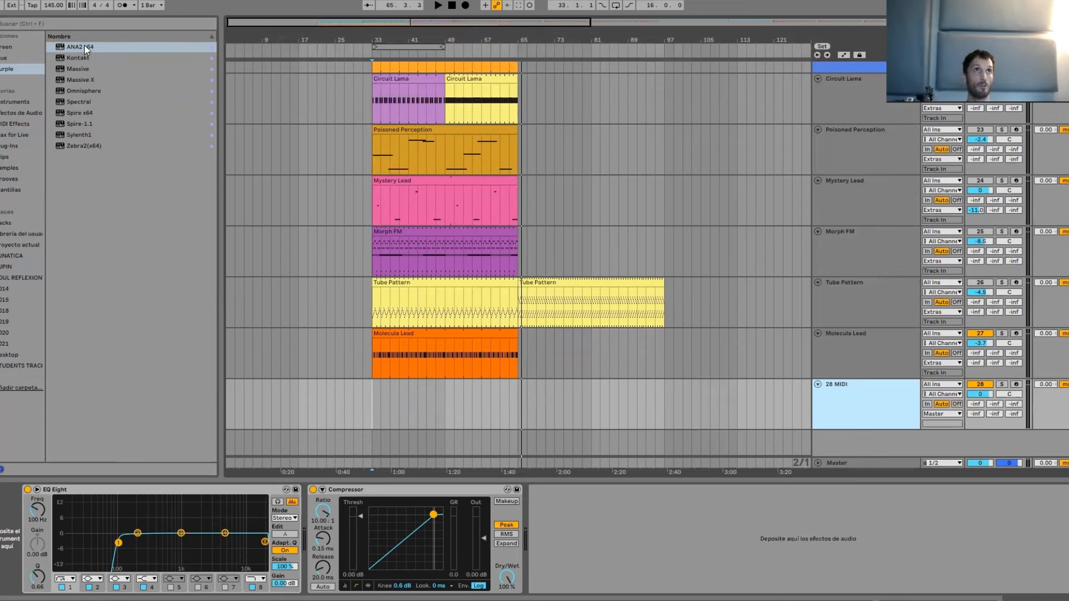
{"action": "left_click_drag", "start_coordinate": [85, 49], "coordinate": [17, 539]}
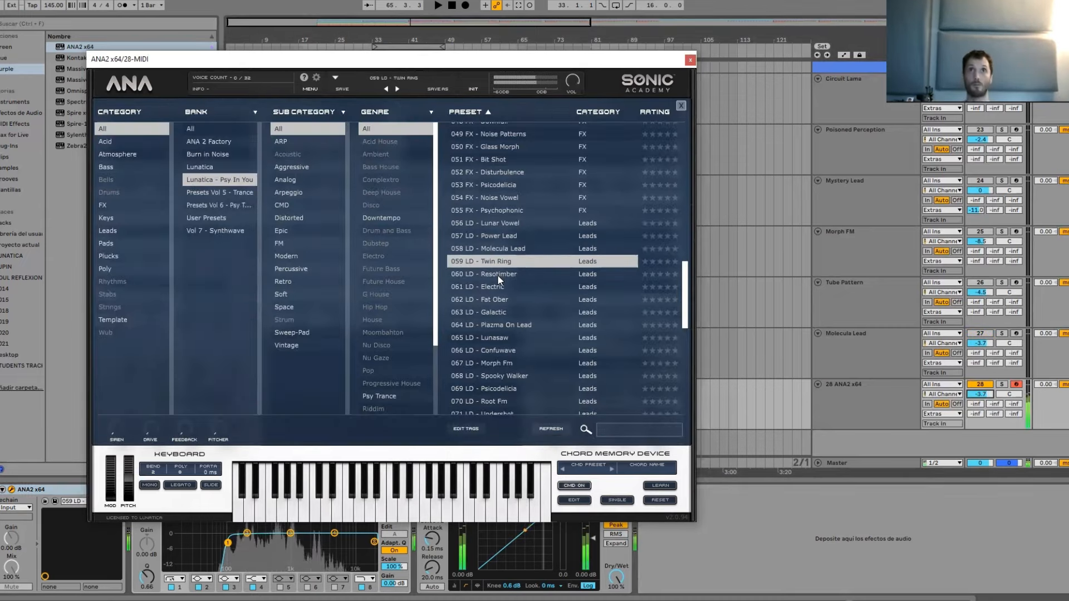
{"action": "left_click", "coordinate": [498, 274]}
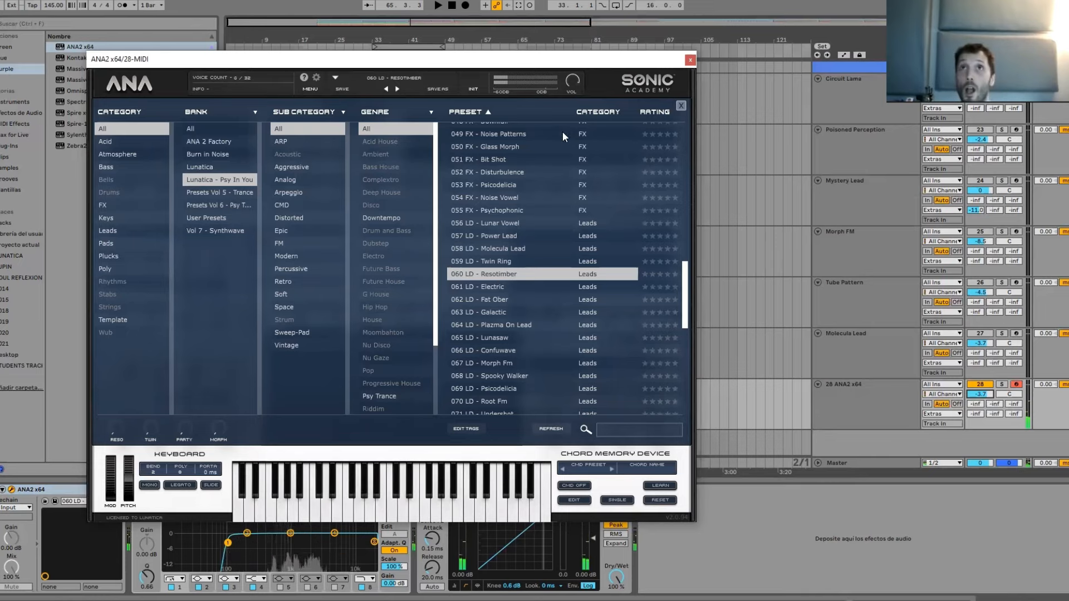
Record a four-bar rhythmic G#2 pattern on the new ANA2 track from bar 33, and disarm the track.
{"action": "left_click", "coordinate": [465, 5]}
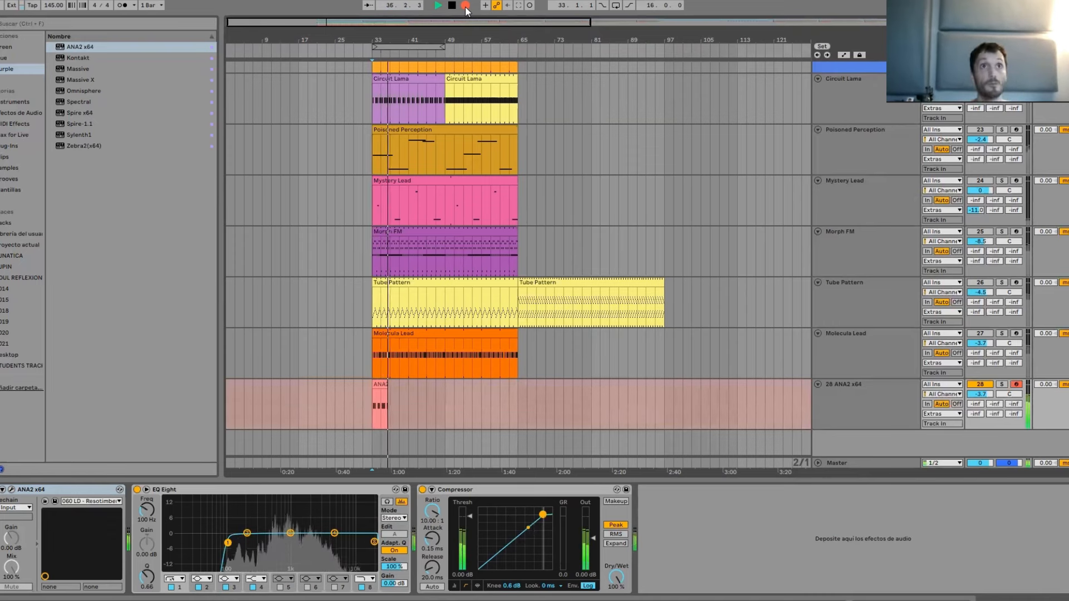
{"action": "key", "text": "space"}
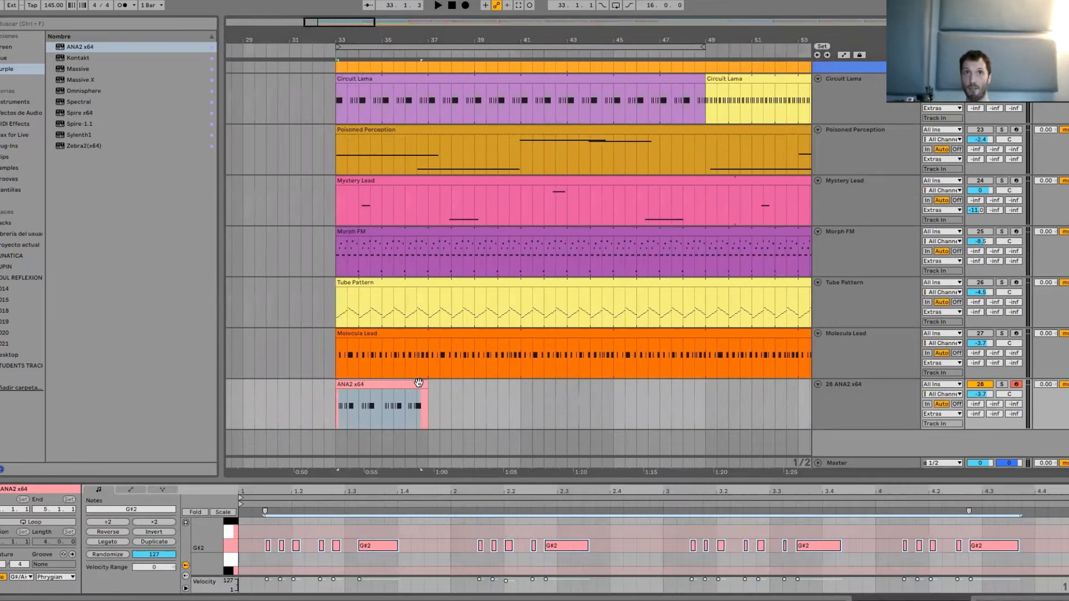
{"action": "left_click", "coordinate": [919, 381]}
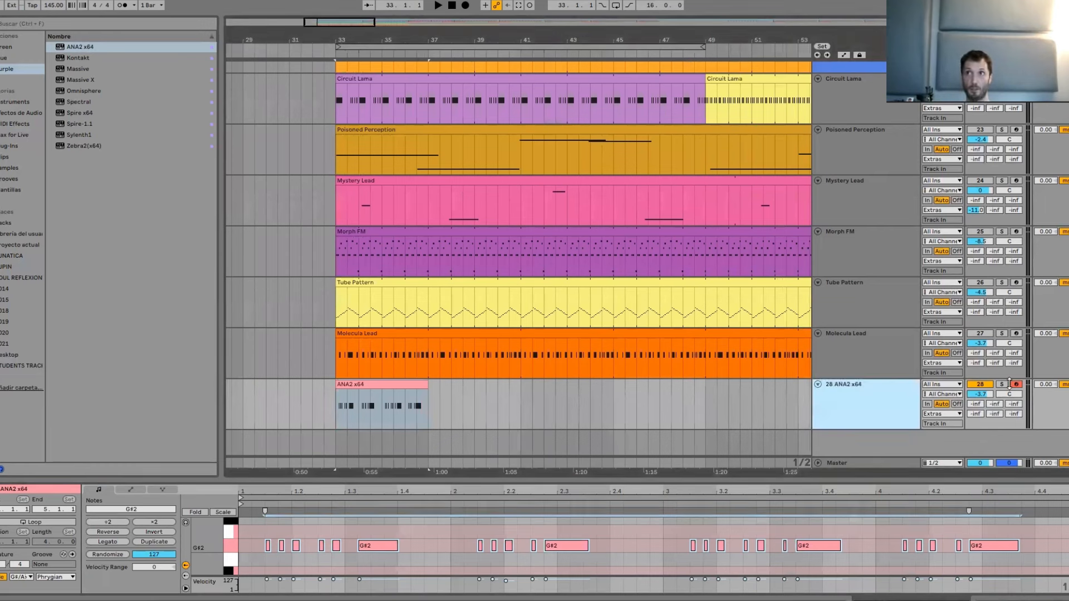
{"action": "left_click", "coordinate": [396, 384]}
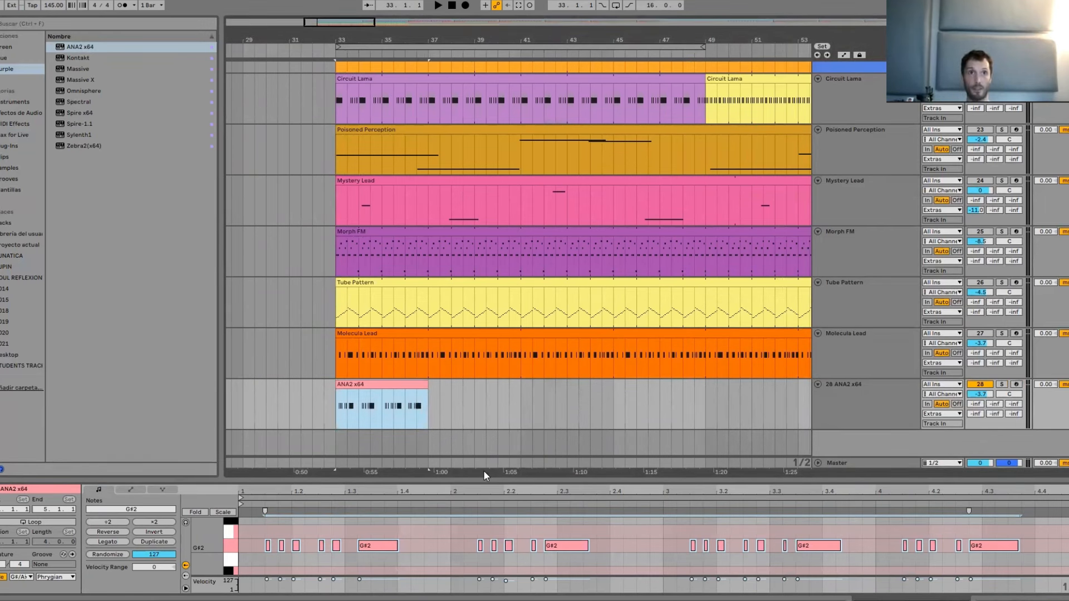
Loop the recorded ANA2 clip every four bars and extend it to end at bar 65.
{"action": "scroll", "coordinate": [430, 405], "scroll_direction": "down", "scroll_amount": 5}
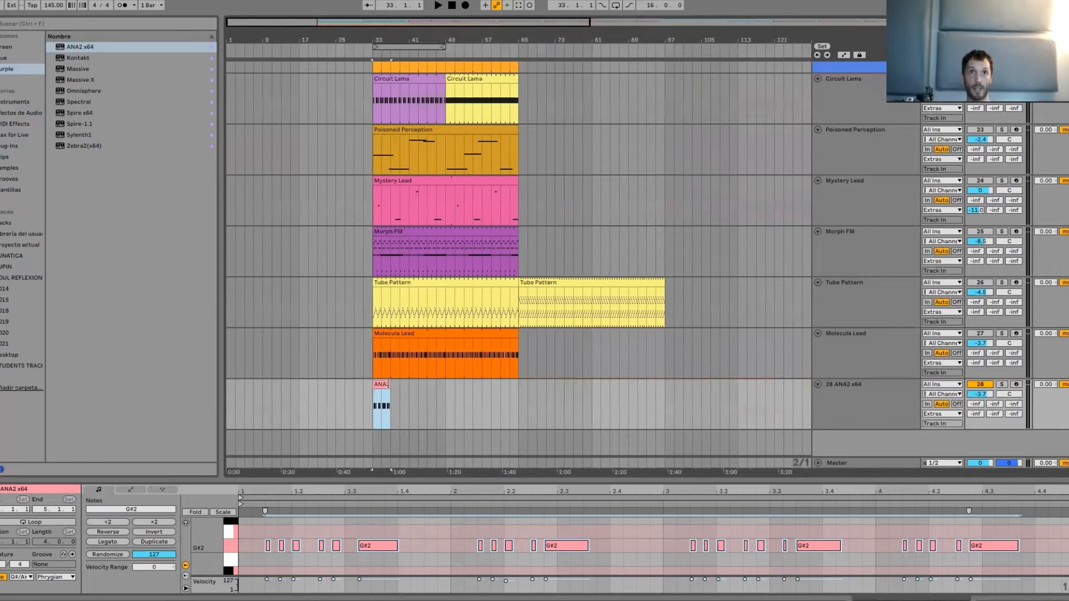
{"action": "left_click_drag", "start_coordinate": [389, 384], "coordinate": [518, 384]}
{"action": "left_click", "coordinate": [73, 524]}
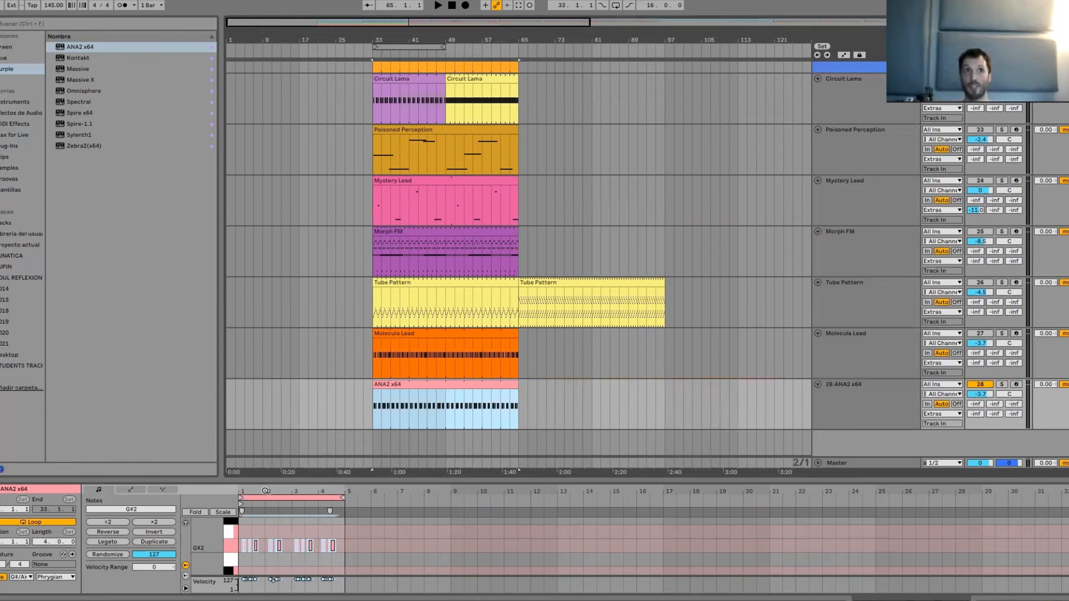
During playback, shift the clip's long G#2 note in bar 2 to 2.3 and add short G#2 notes at 2.2.2 and 2.2.4.
{"action": "left_click_drag", "start_coordinate": [250, 488], "coordinate": [239, 488]}
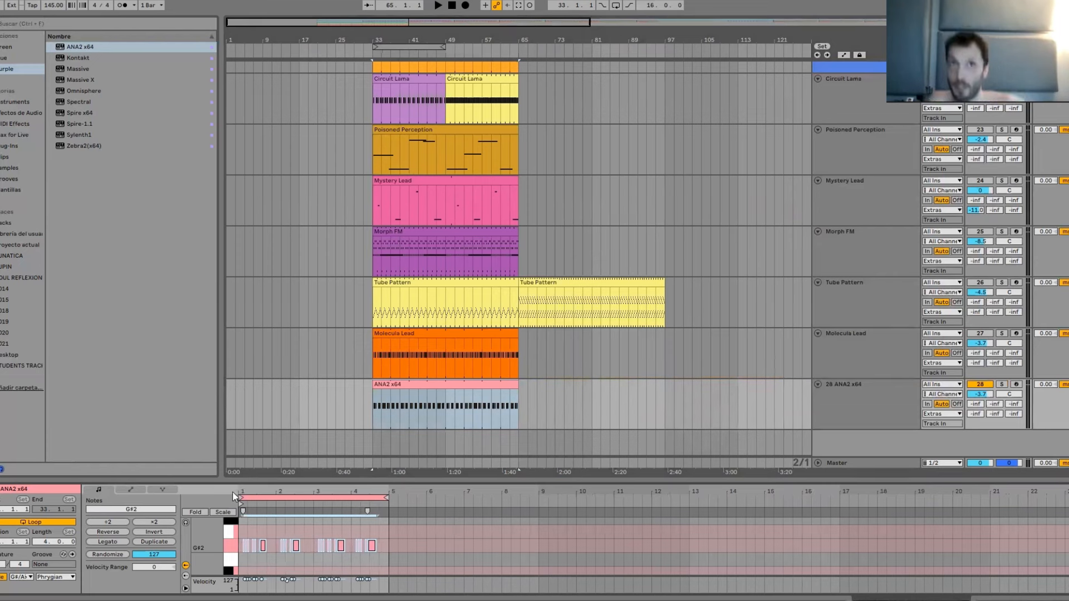
{"action": "left_click_drag", "start_coordinate": [210, 545], "coordinate": [285, 555]}
{"action": "key", "text": "space"}
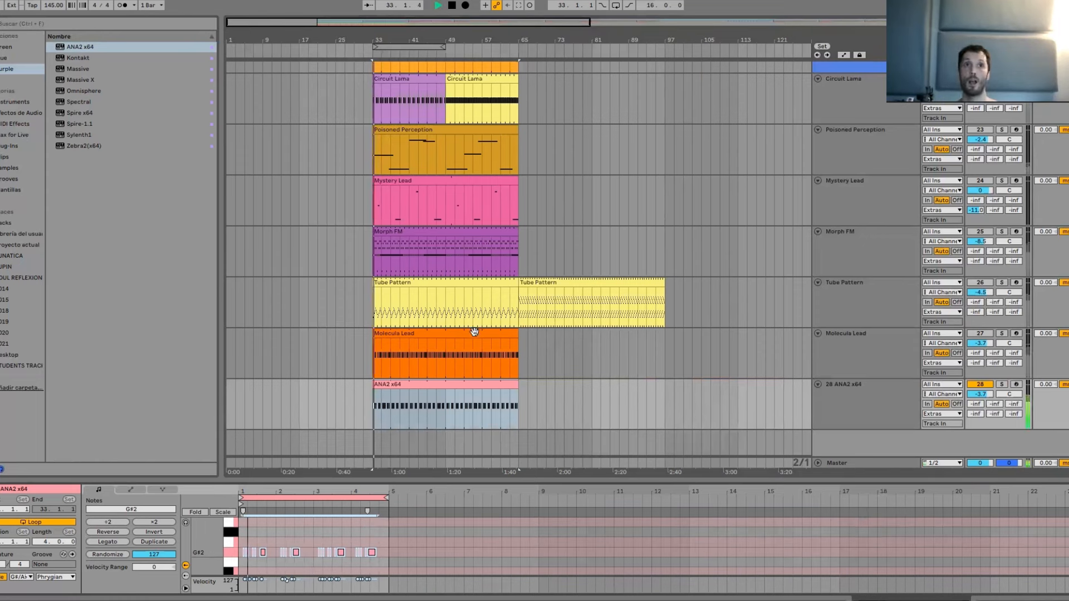
{"action": "left_click", "coordinate": [873, 389]}
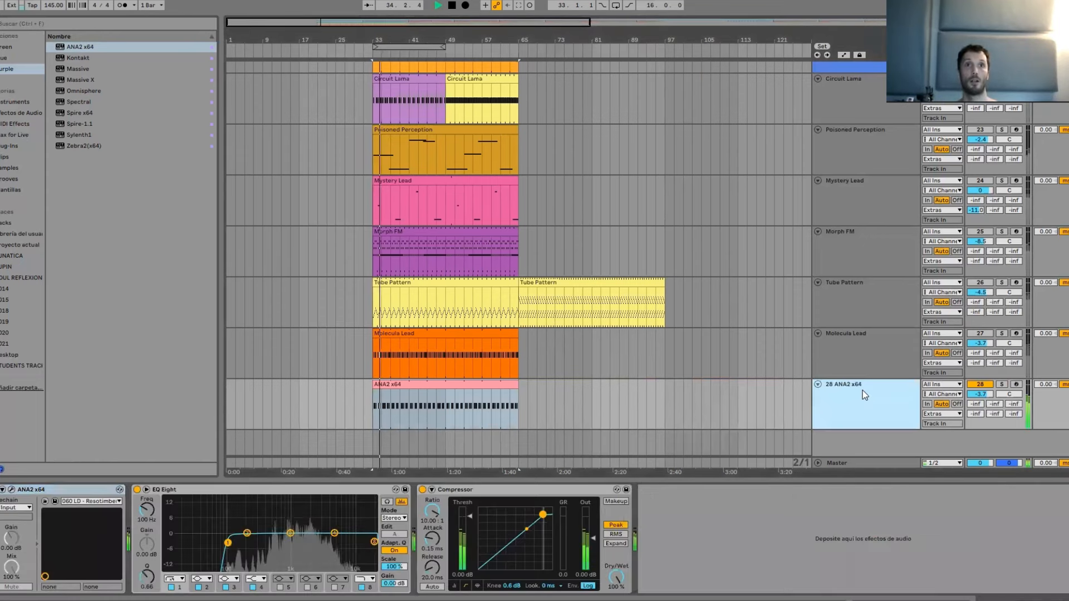
{"action": "double_click", "coordinate": [428, 383]}
{"action": "left_click", "coordinate": [412, 532]}
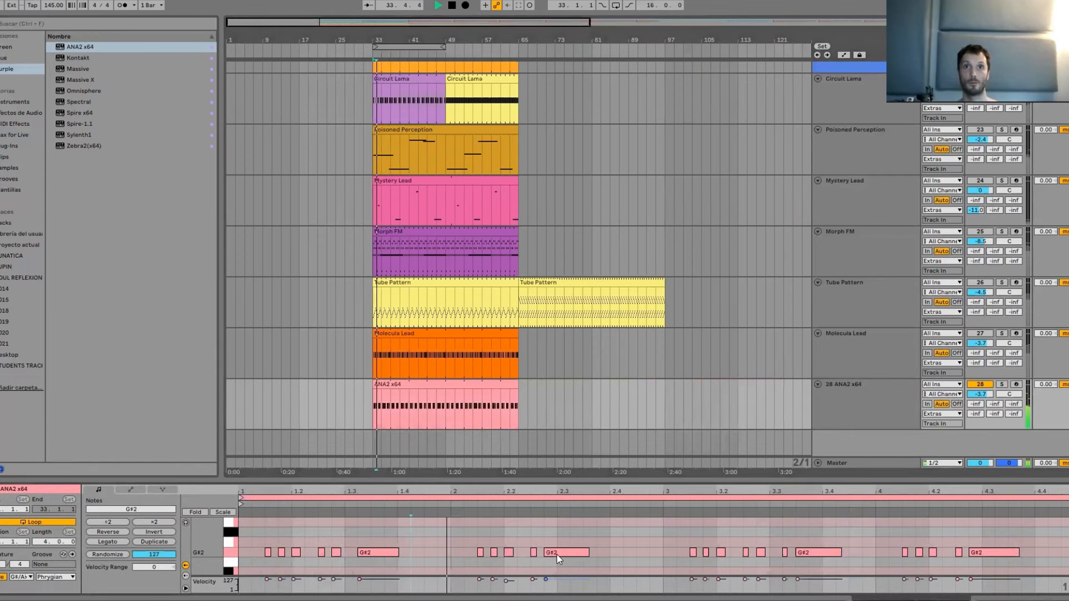
{"action": "mouse_move", "coordinate": [556, 555]}
{"action": "left_mouse_down"}
{"action": "mouse_move", "coordinate": [571, 554]}
{"action": "mouse_move", "coordinate": [548, 551]}
{"action": "left_mouse_up"}
{"action": "left_click", "coordinate": [533, 552]}
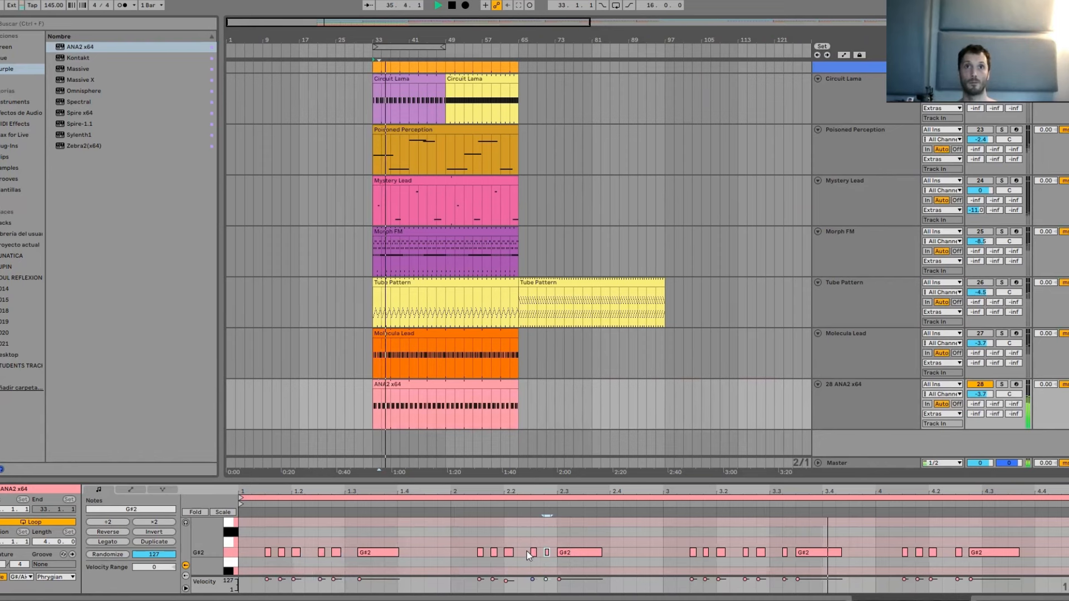
{"action": "double_click", "coordinate": [521, 551]}
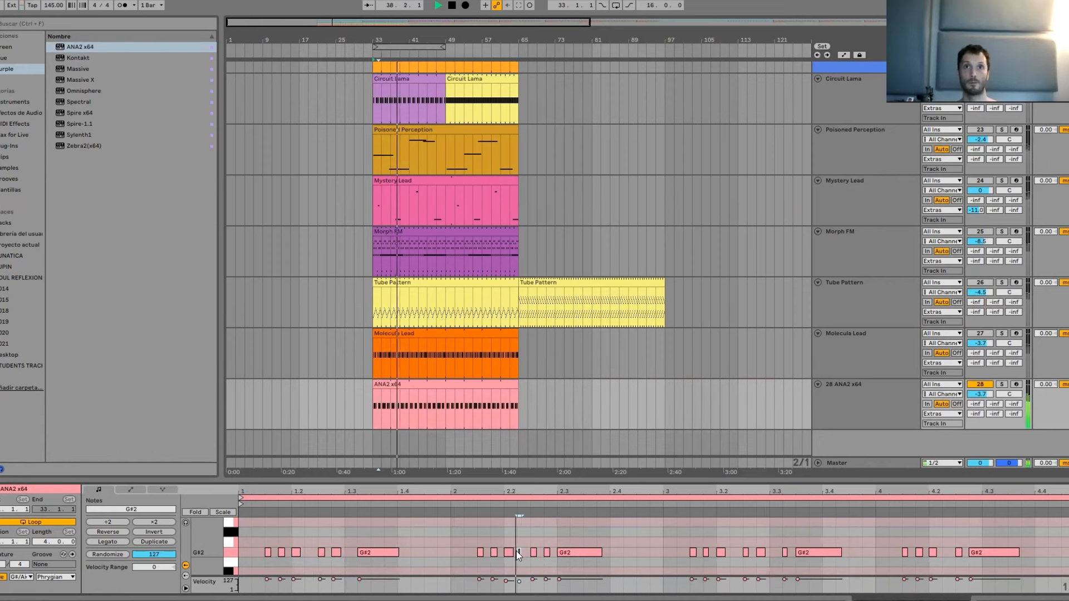
{"action": "key", "text": "space"}
{"action": "key", "text": "space"}
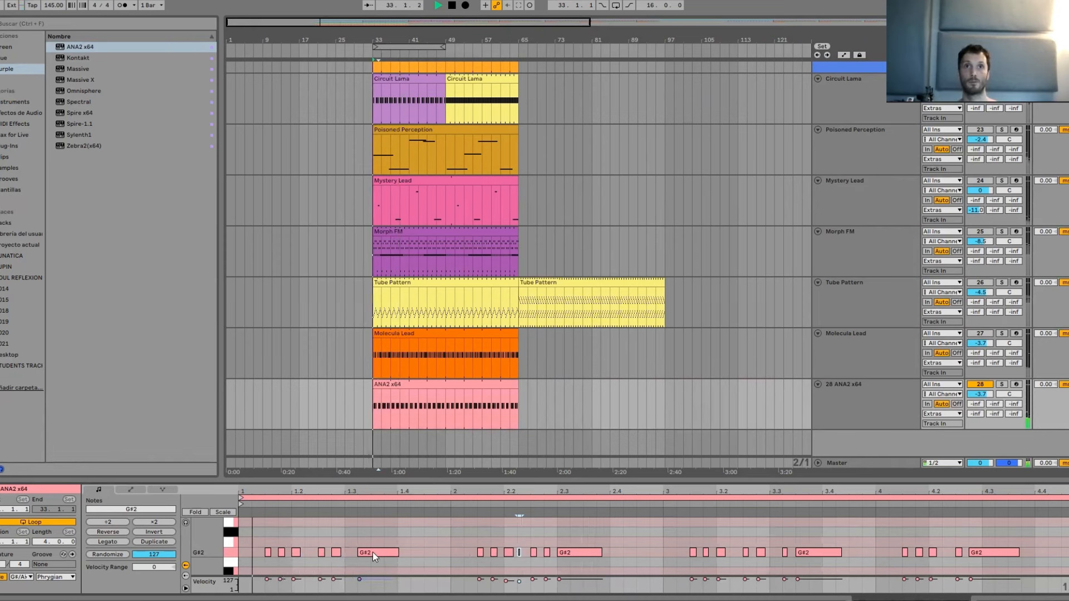
Move the long G#2 note in bar 1 one sixteenth later and add a short G#2 note at its former start.
{"action": "key", "text": "space"}
{"action": "left_click_drag", "start_coordinate": [372, 553], "coordinate": [386, 554]}
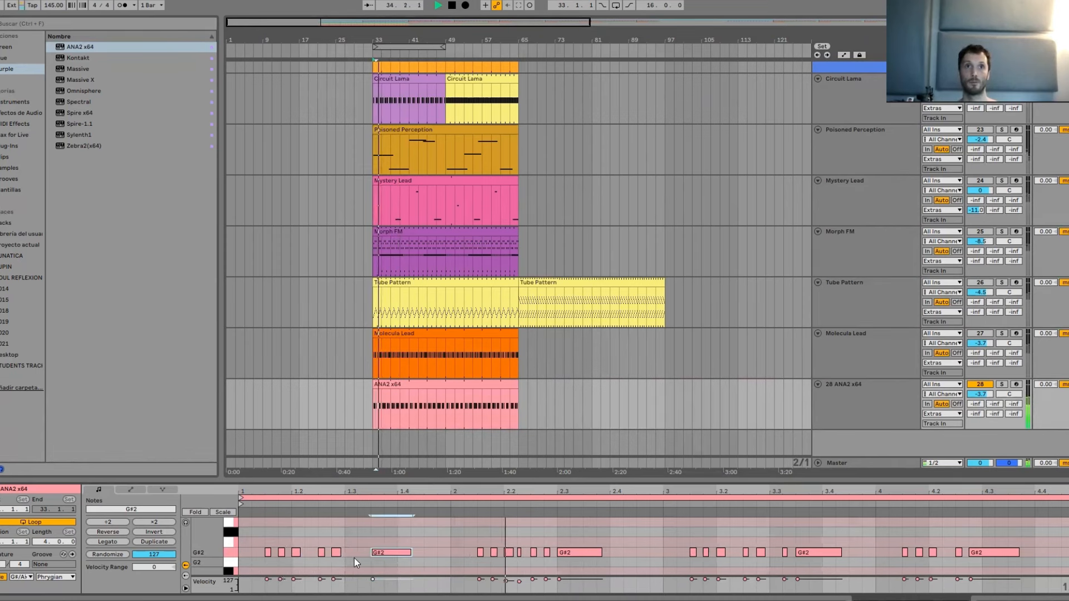
{"action": "double_click", "coordinate": [360, 553]}
{"action": "left_click_drag", "start_coordinate": [368, 553], "coordinate": [361, 553]}
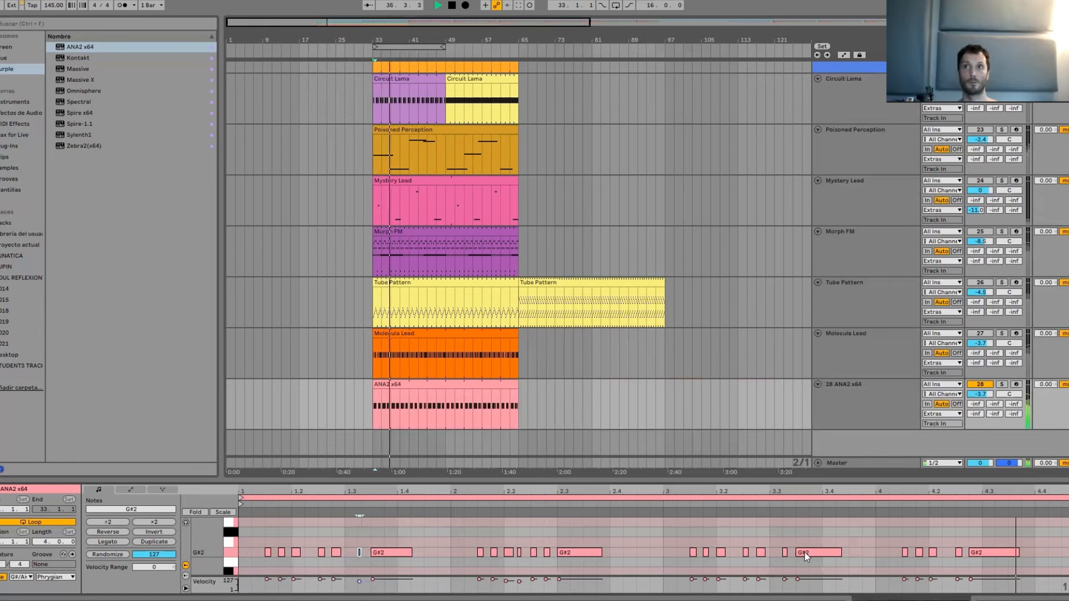
In bar 4, start the long G#2 note at 4.3, lengthen it past 4.4, and add short G#2 notes before and after it.
{"action": "left_click_drag", "start_coordinate": [984, 553], "coordinate": [943, 553]}
{"action": "double_click", "coordinate": [978, 553]}
{"action": "double_click", "coordinate": [949, 553]}
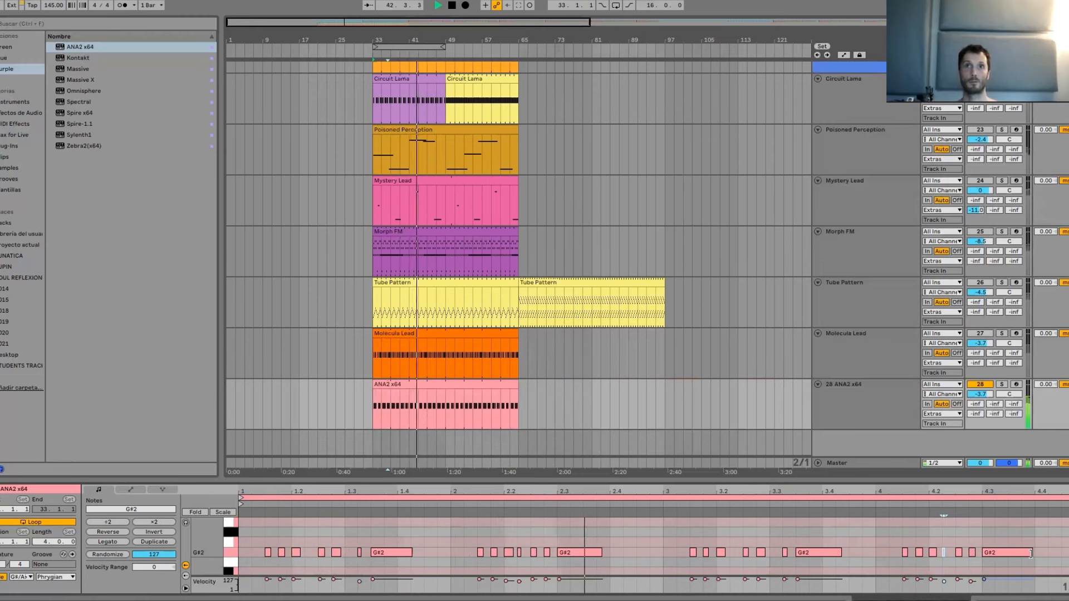
{"action": "left_click_drag", "start_coordinate": [1030, 553], "coordinate": [1059, 561]}
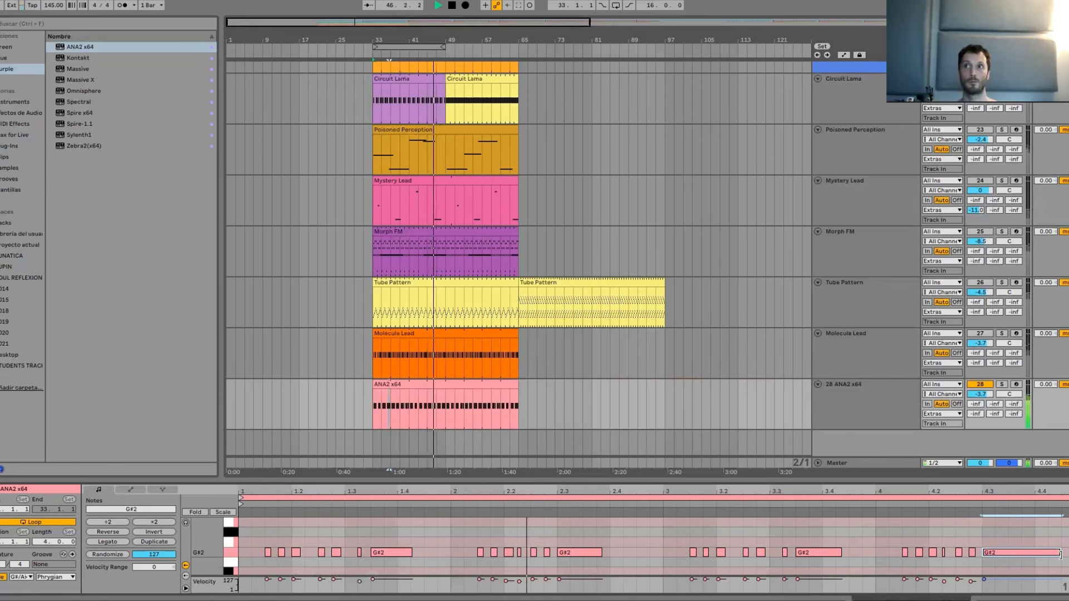
{"action": "left_click_drag", "start_coordinate": [1060, 554], "coordinate": [1047, 553]}
{"action": "double_click", "coordinate": [1064, 553]}
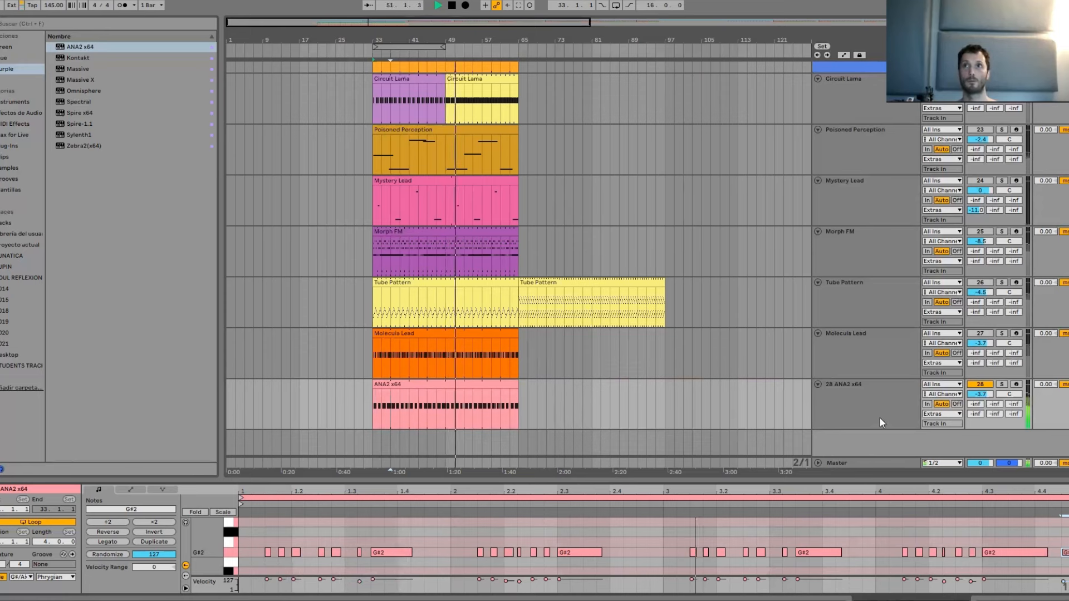
Rename both the new ANA2 track and its clip as Resotimber.
{"action": "left_click", "coordinate": [849, 391]}
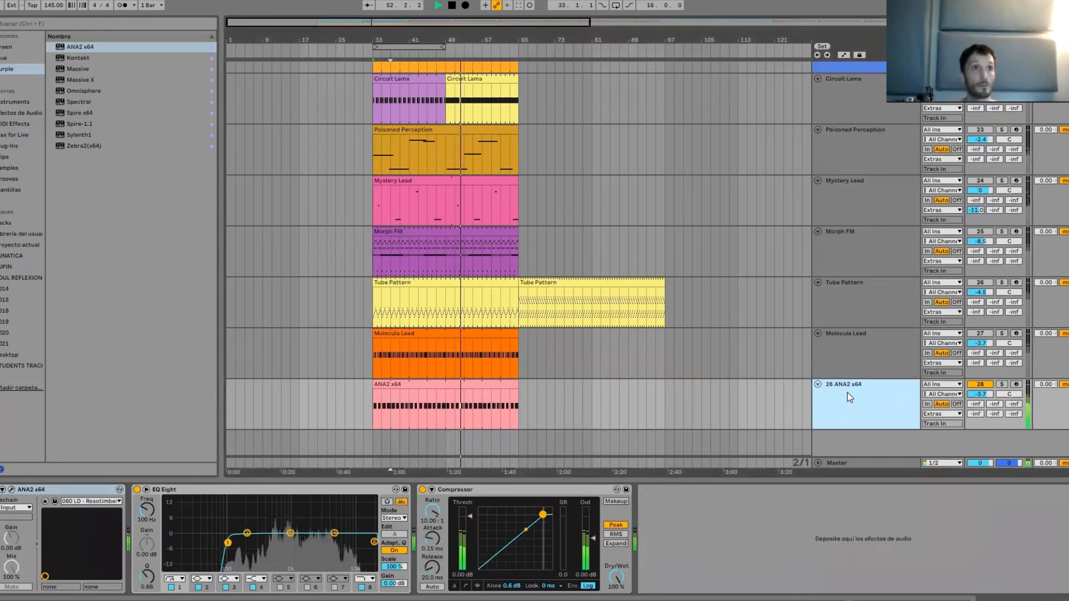
{"action": "key", "text": "ctrl+r"}
{"action": "type", "text": "resotimb"}
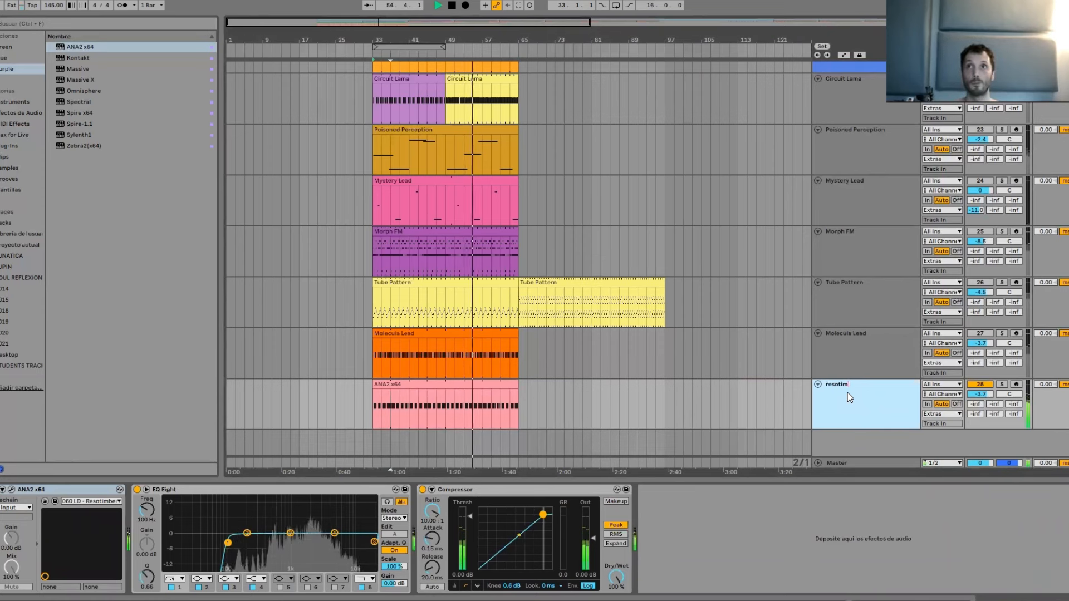
{"action": "key", "text": "BackSpace"}
{"action": "key", "text": "BackSpace"}
{"action": "key", "text": "BackSpace"}
{"action": "key", "text": "BackSpace"}
{"action": "key", "text": "BackSpace"}
{"action": "key", "text": "BackSpace"}
{"action": "key", "text": "BackSpace"}
{"action": "key", "text": "BackSpace"}
{"action": "type", "text": "Resoti"}
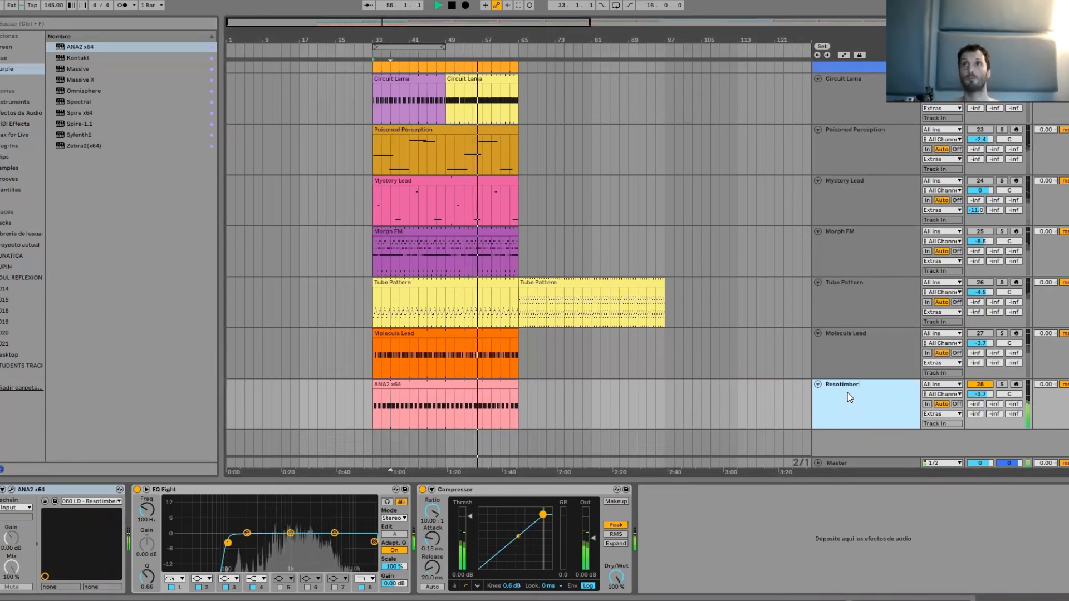
{"action": "key", "text": "ctrl+a"}
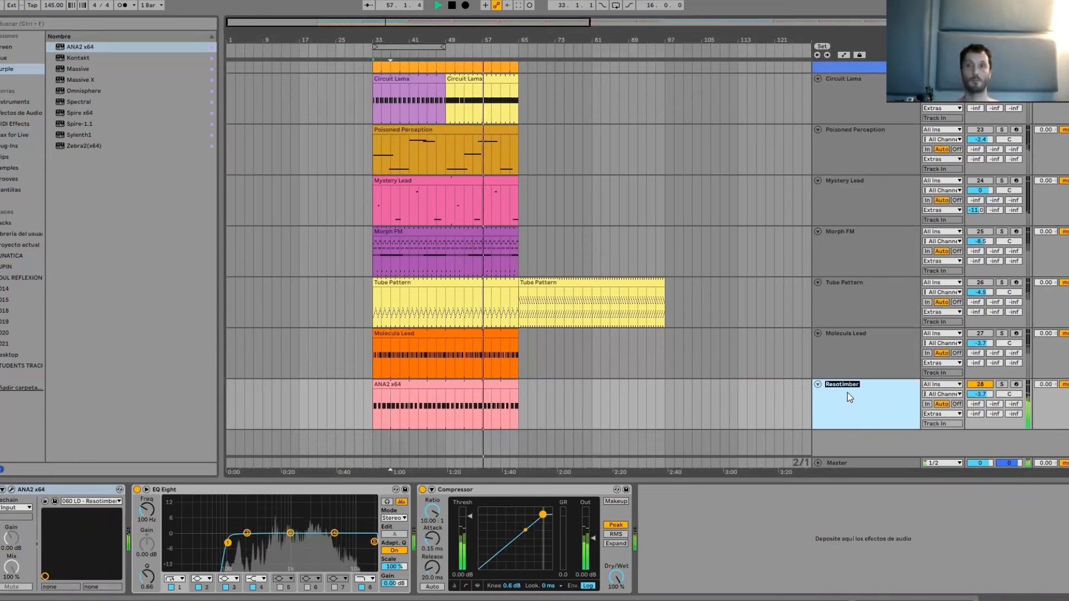
{"action": "left_click", "coordinate": [430, 387]}
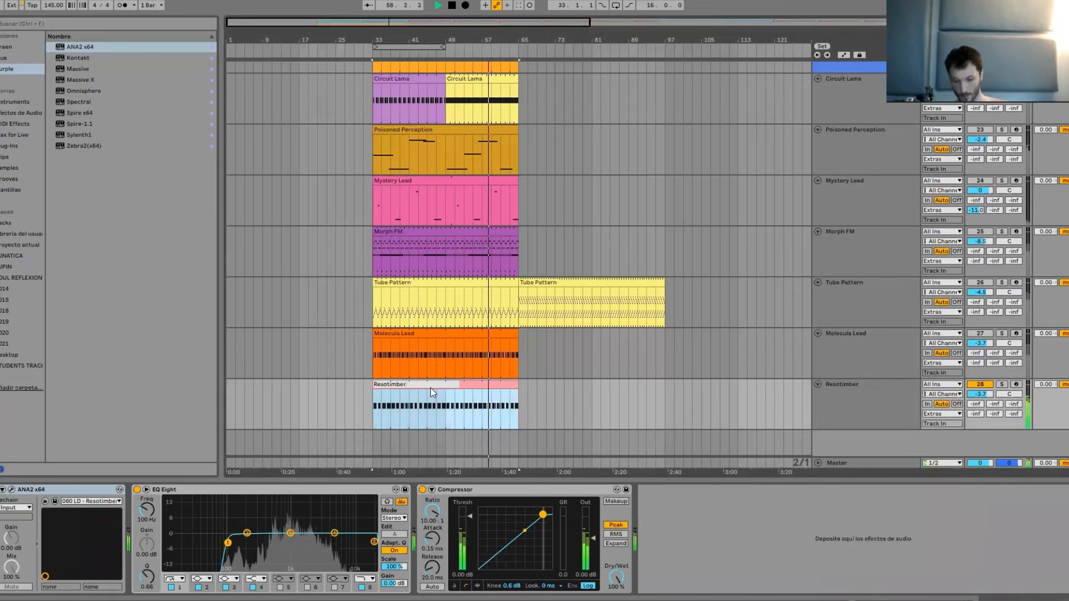
{"action": "key", "text": "Return"}
Move the Resotimber clip to start at bar 65, beneath the second Tube Pattern clip.
{"action": "scroll", "coordinate": [480, 398], "scroll_direction": "down", "scroll_amount": 4}
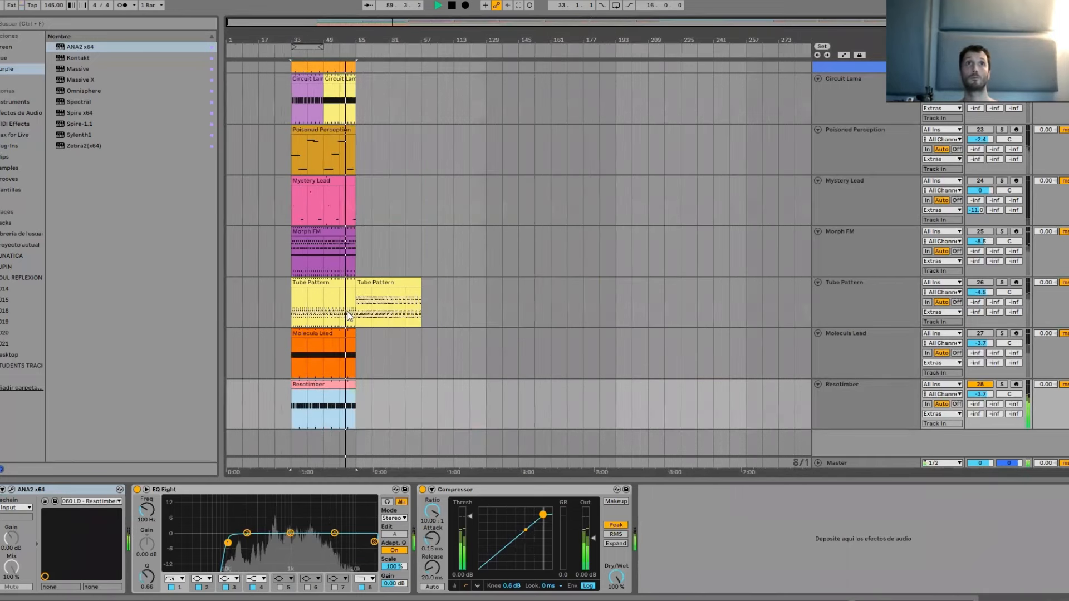
{"action": "scroll", "coordinate": [349, 316], "scroll_direction": "up", "scroll_amount": 10}
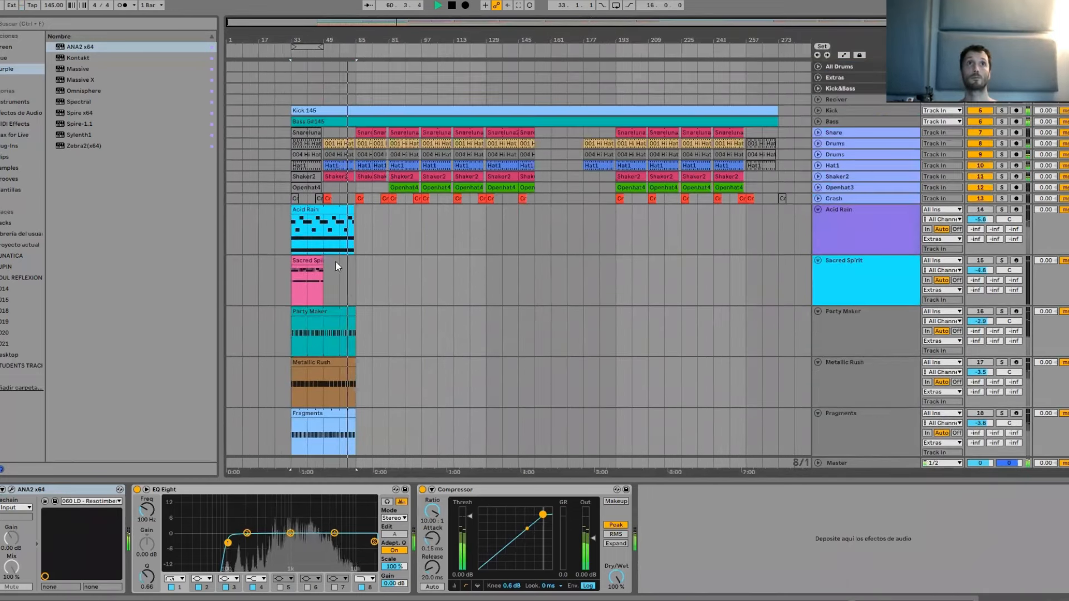
{"action": "scroll", "coordinate": [335, 260], "scroll_direction": "down", "scroll_amount": 10}
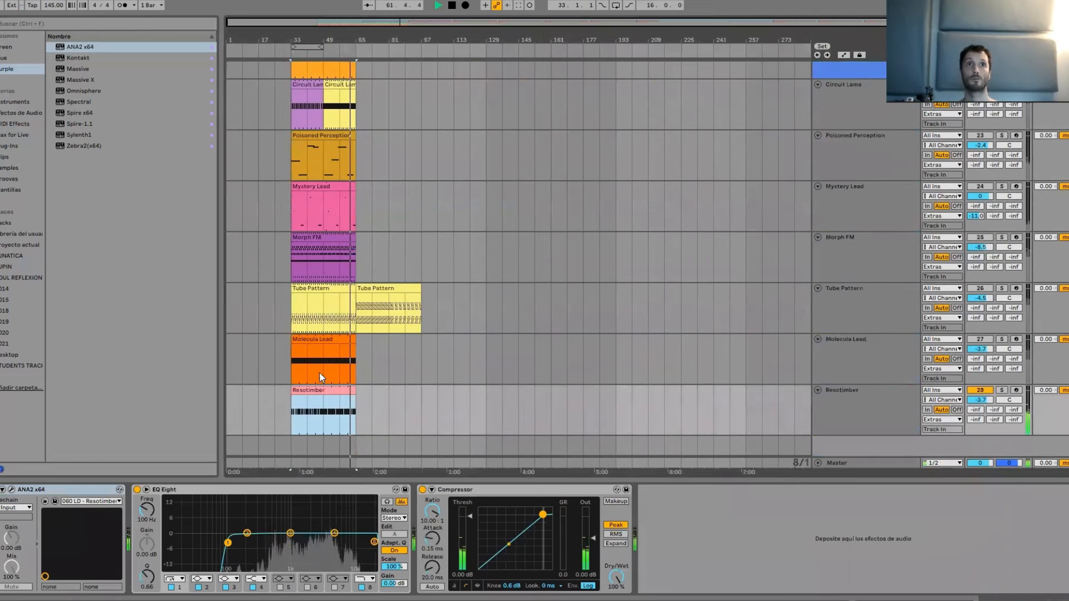
{"action": "scroll", "coordinate": [321, 385], "scroll_direction": "down", "scroll_amount": 1}
{"action": "left_click_drag", "start_coordinate": [314, 384], "coordinate": [380, 390]}
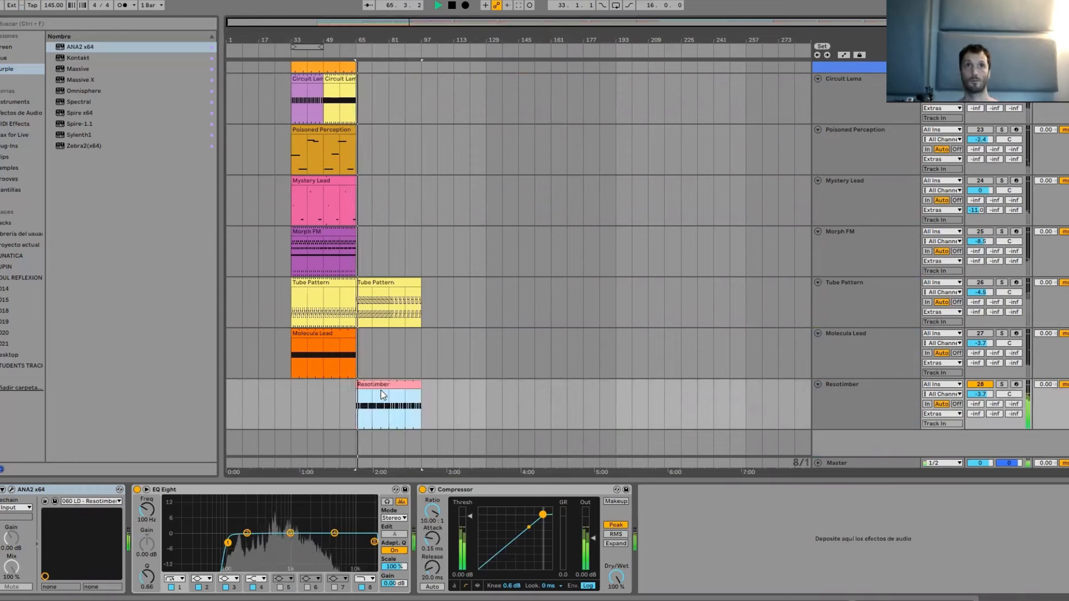
Open the Resotimber clip's notes and set its start marker to 1.1.3, restarting playback to hear it.
{"action": "key", "text": "shift+Tab"}
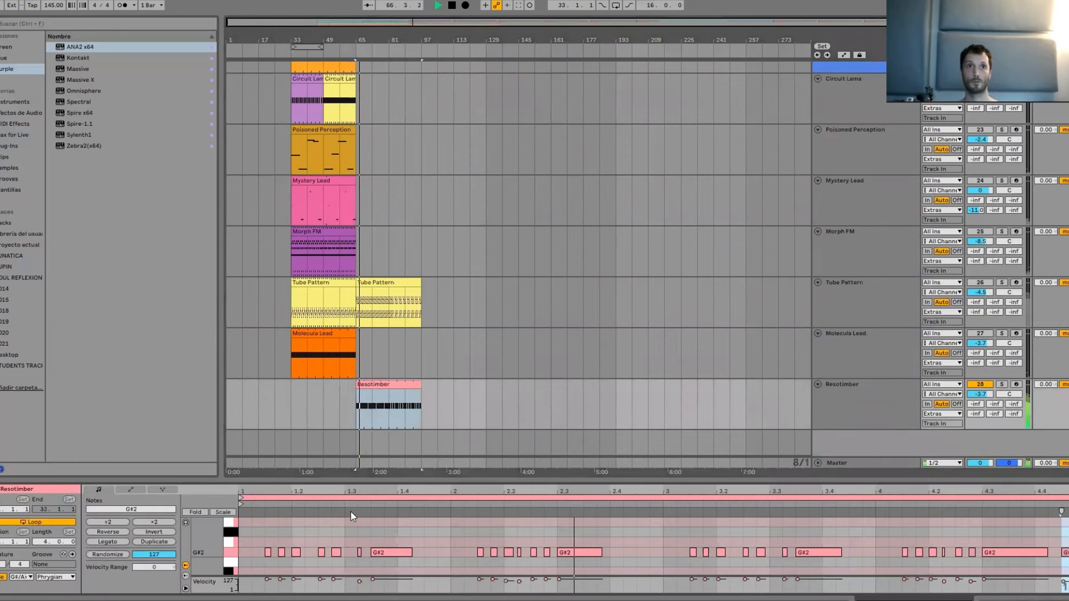
{"action": "left_click", "coordinate": [289, 504]}
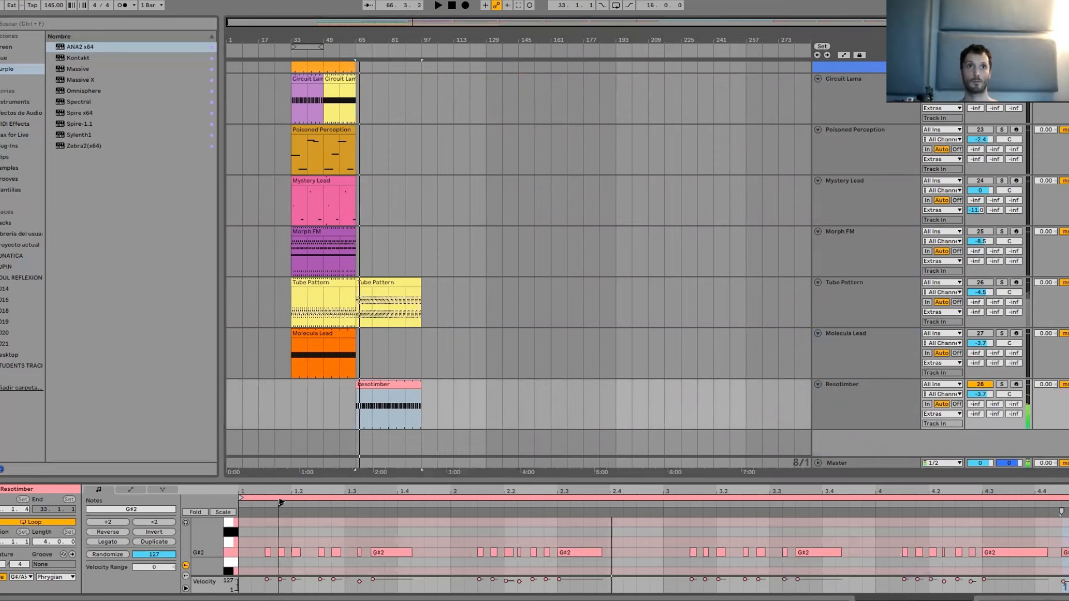
{"action": "key", "text": "space"}
{"action": "left_click", "coordinate": [267, 502]}
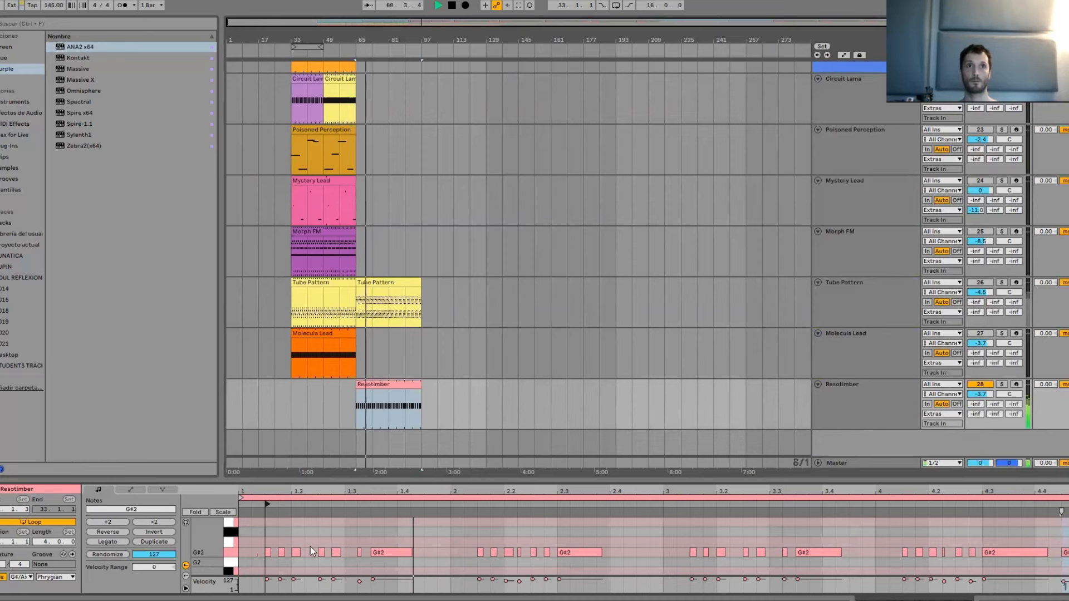
Add two short G#2 notes at the beginning of bar 1 in the Resotimber clip.
{"action": "double_click", "coordinate": [245, 551]}
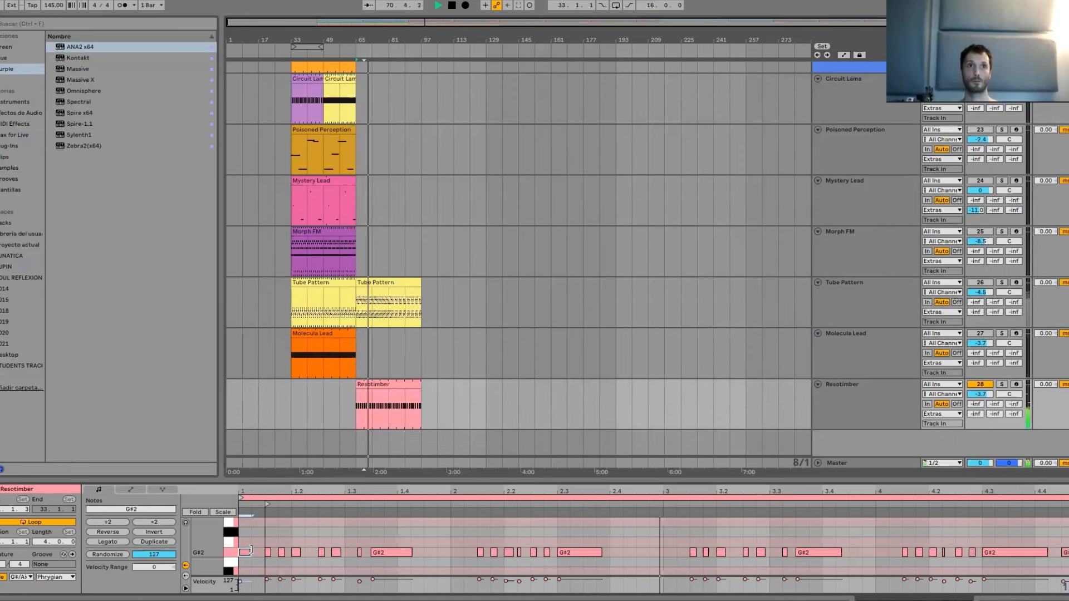
{"action": "double_click", "coordinate": [255, 552]}
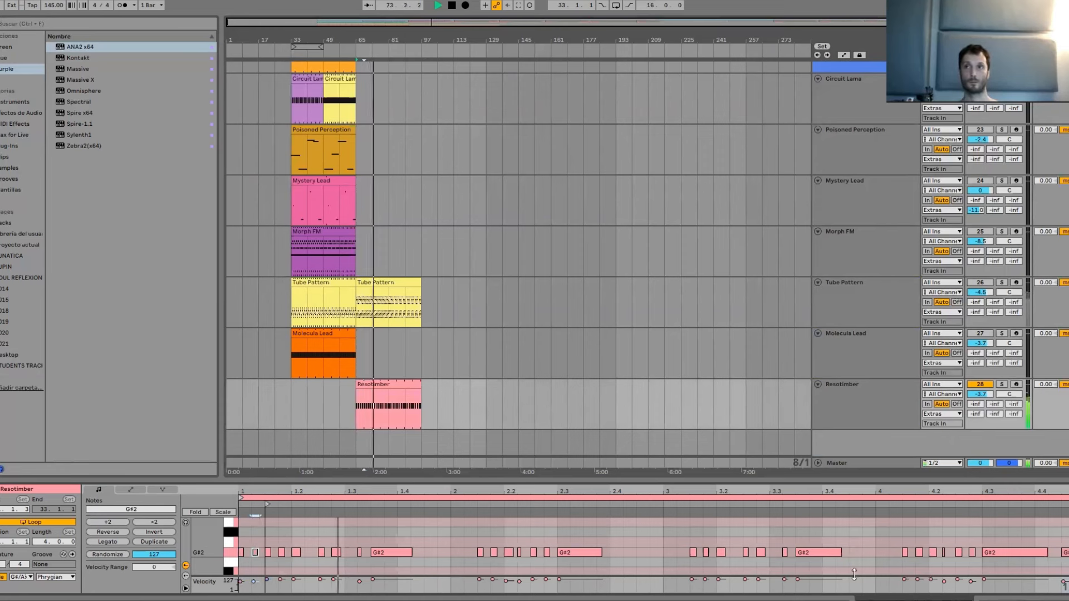
{"action": "left_click", "coordinate": [1065, 552]}
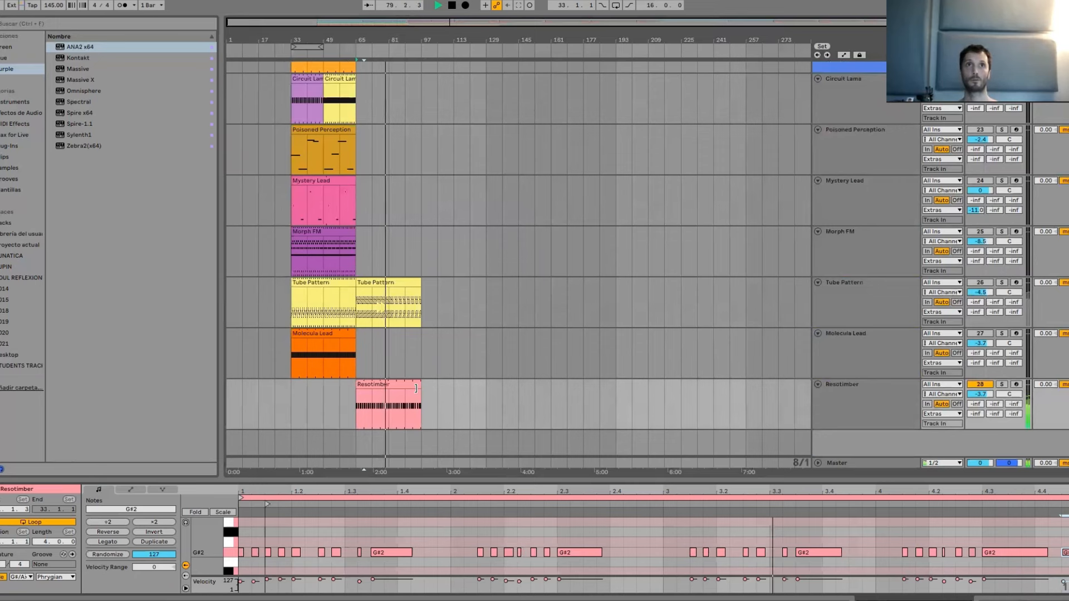
Split the Resotimber clip at bar 81, open the second half's notes and restart playback from there.
{"action": "left_click", "coordinate": [846, 388]}
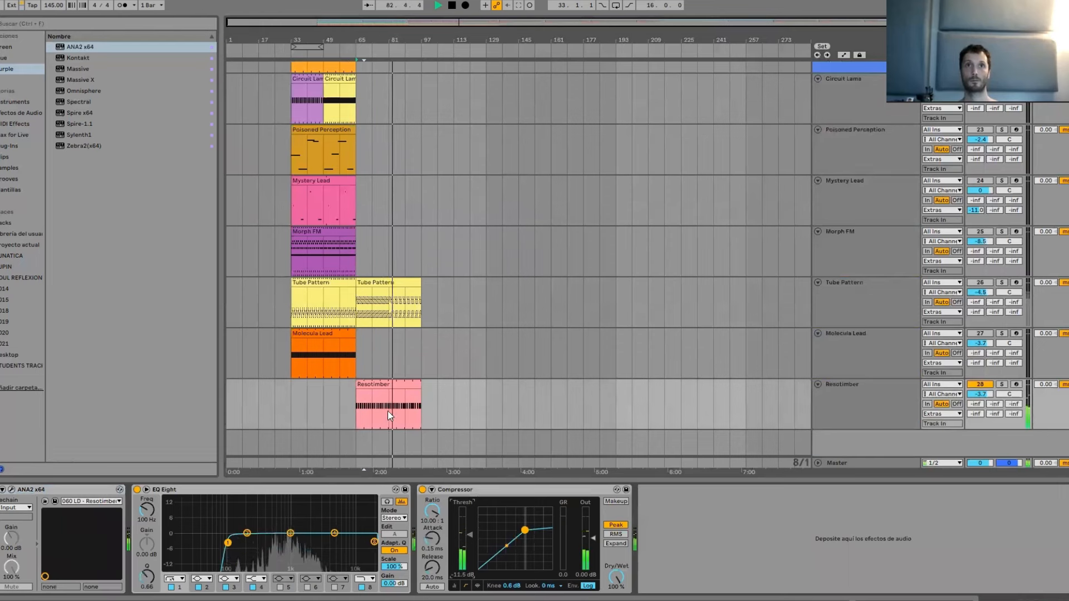
{"action": "left_click_drag", "start_coordinate": [389, 410], "coordinate": [416, 390]}
{"action": "key", "text": "space"}
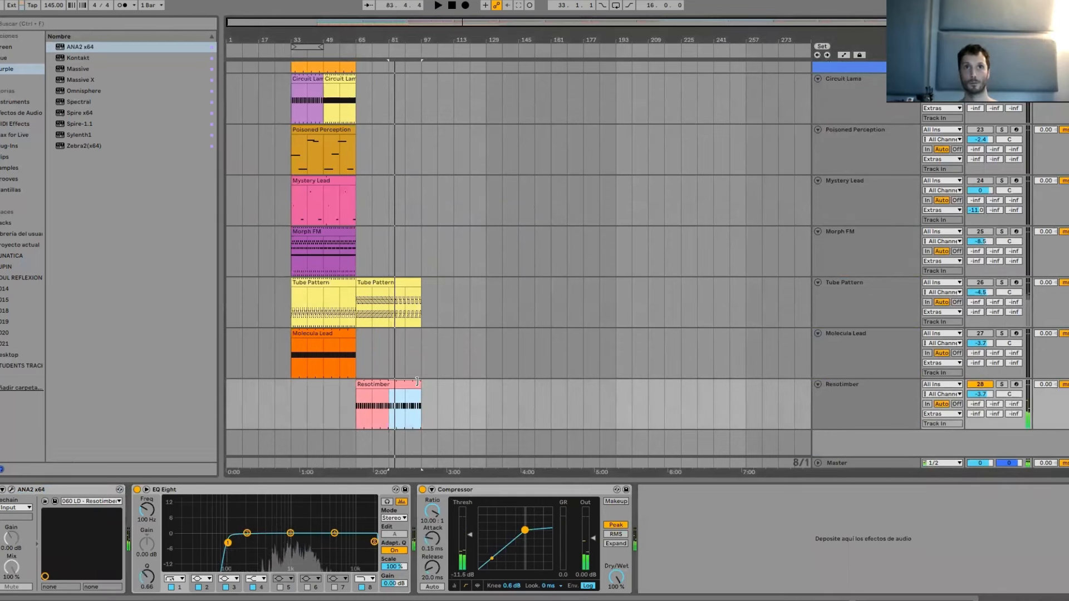
{"action": "key", "text": "ctrl+e"}
{"action": "double_click", "coordinate": [412, 383]}
{"action": "key", "text": "space"}
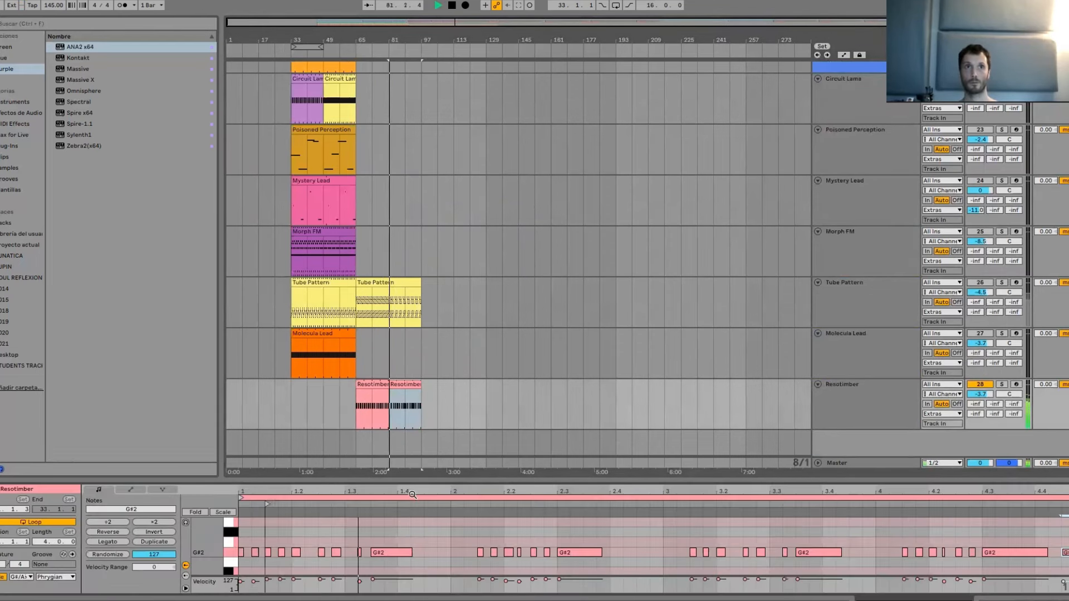
Set the second Resotimber clip's loop to start at 1.1.3 with length 0.2.0, and move the first long G#2 note to beat 1.3.
{"action": "left_click_drag", "start_coordinate": [367, 496], "coordinate": [370, 497]}
{"action": "key", "text": "space"}
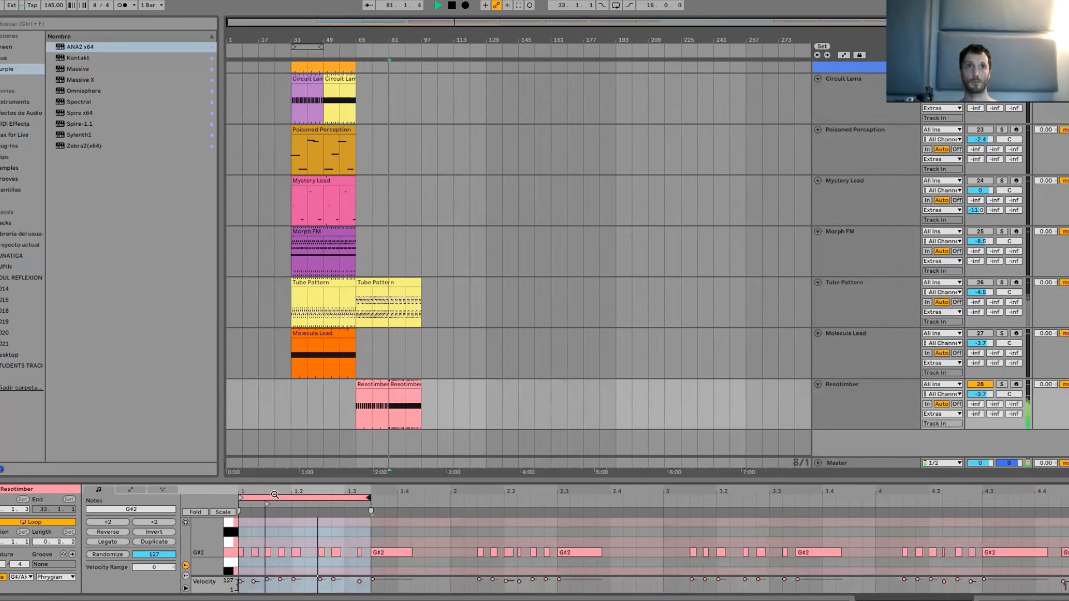
{"action": "left_click_drag", "start_coordinate": [241, 497], "coordinate": [268, 495]}
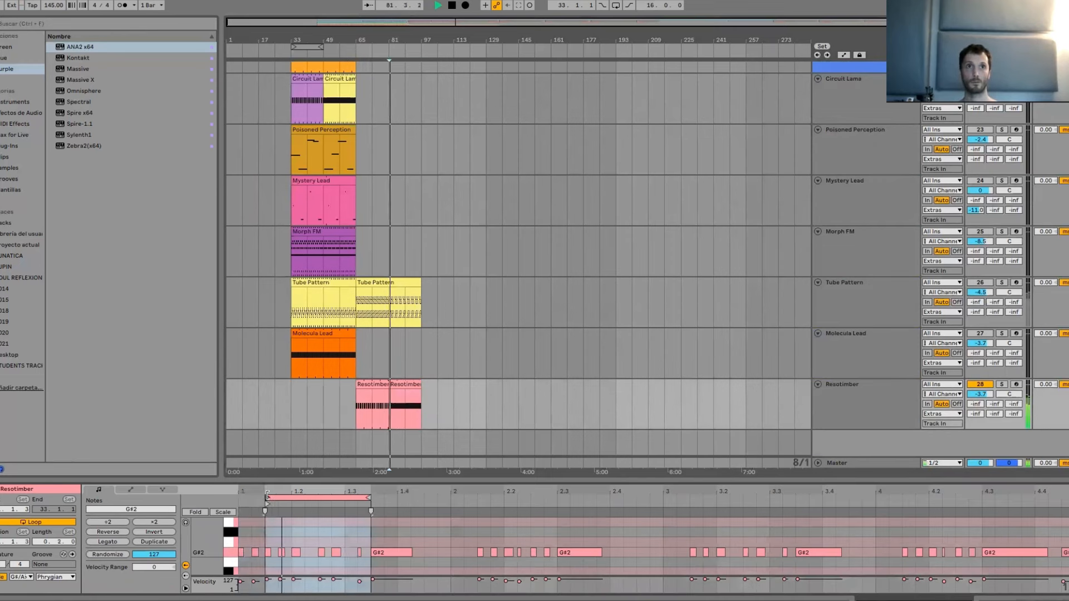
{"action": "key", "text": "space"}
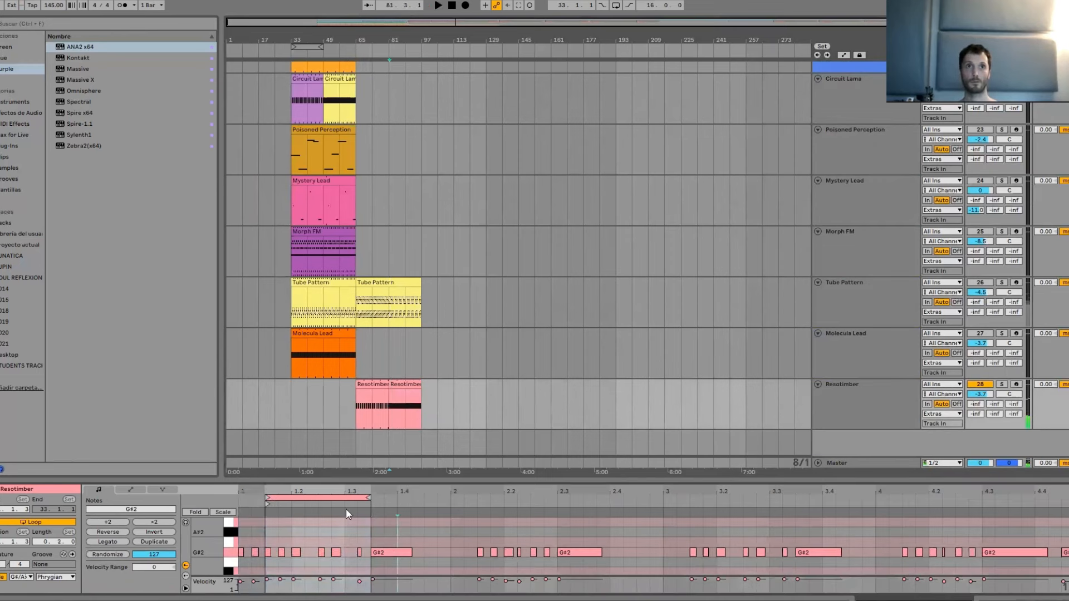
{"action": "mouse_move", "coordinate": [334, 498]}
{"action": "left_mouse_down"}
{"action": "mouse_move", "coordinate": [375, 502]}
{"action": "mouse_move", "coordinate": [333, 501]}
{"action": "left_mouse_up"}
{"action": "key", "text": "space"}
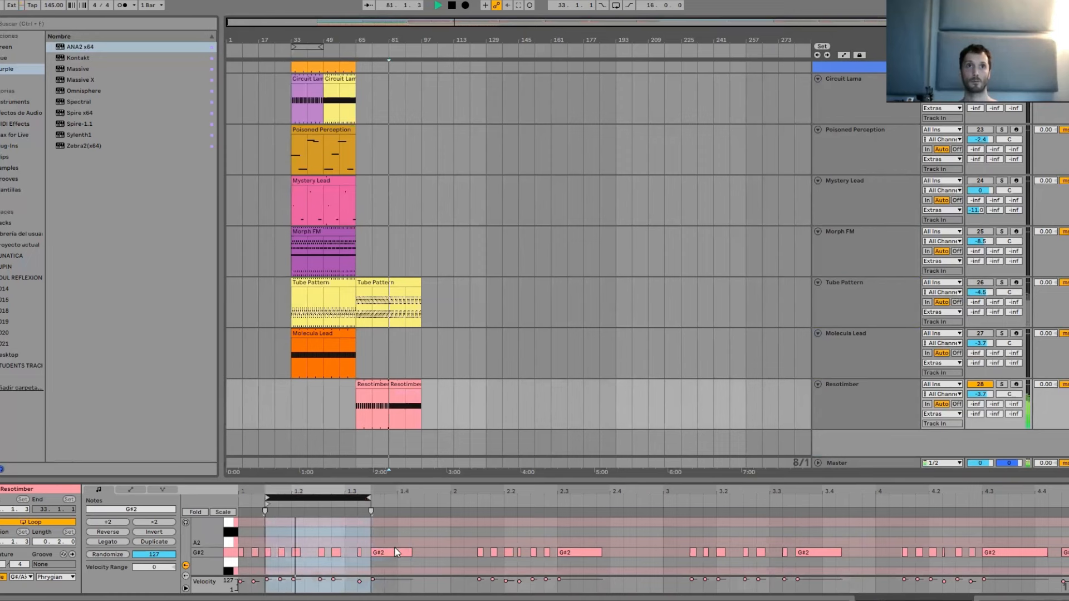
{"action": "left_click_drag", "start_coordinate": [396, 551], "coordinate": [368, 553]}
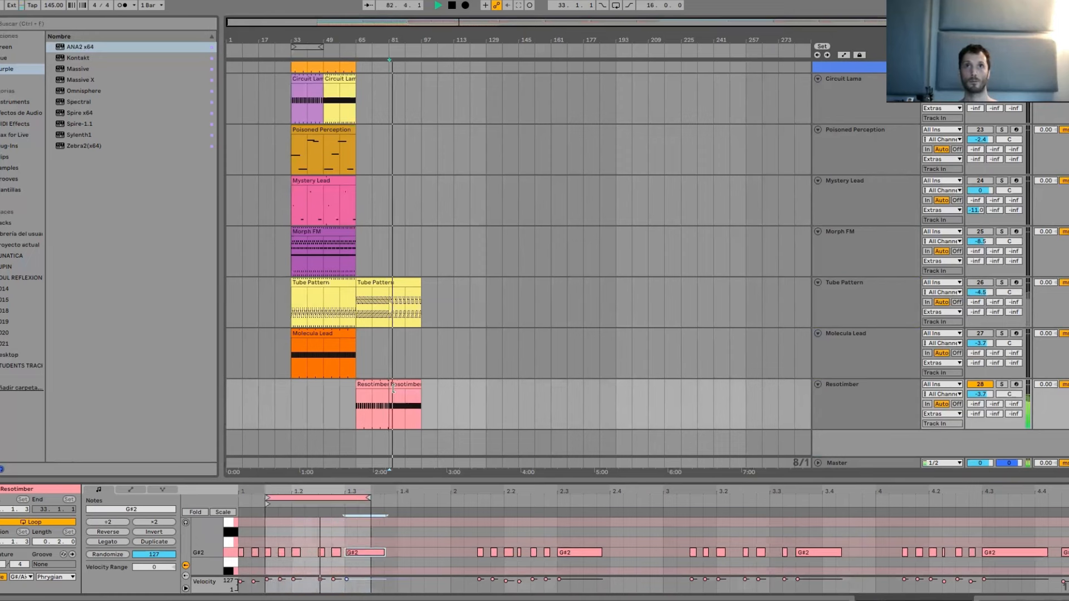
Lay out the two Resotimber clips over bars 33–65 and 65–97, and colour the second one golden yellow.
{"action": "mouse_move", "coordinate": [378, 387]}
{"action": "left_mouse_down"}
{"action": "mouse_move", "coordinate": [297, 395]}
{"action": "mouse_move", "coordinate": [360, 382]}
{"action": "left_mouse_up"}
{"action": "left_click", "coordinate": [393, 384]}
{"action": "right_click", "coordinate": [370, 383]}
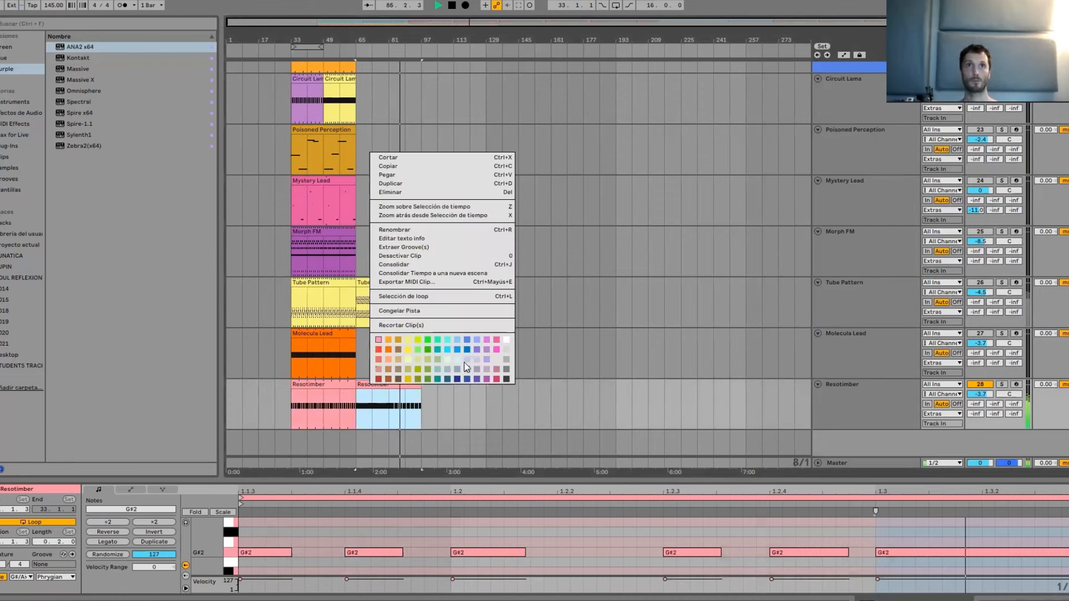
{"action": "left_click", "coordinate": [486, 342]}
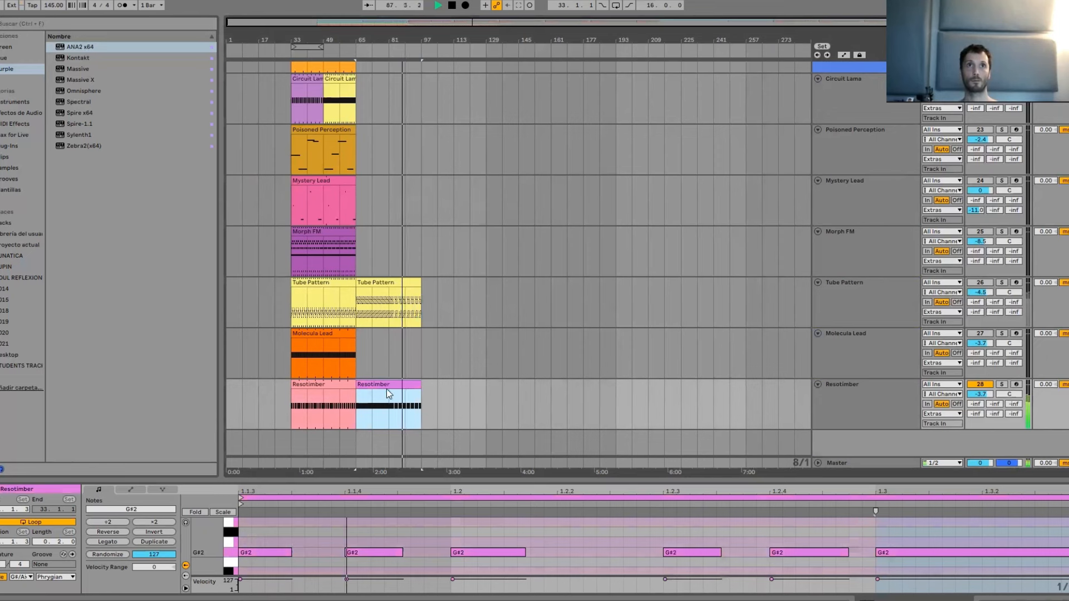
{"action": "right_click", "coordinate": [387, 388]}
{"action": "right_click", "coordinate": [383, 386]}
{"action": "left_click", "coordinate": [426, 375]}
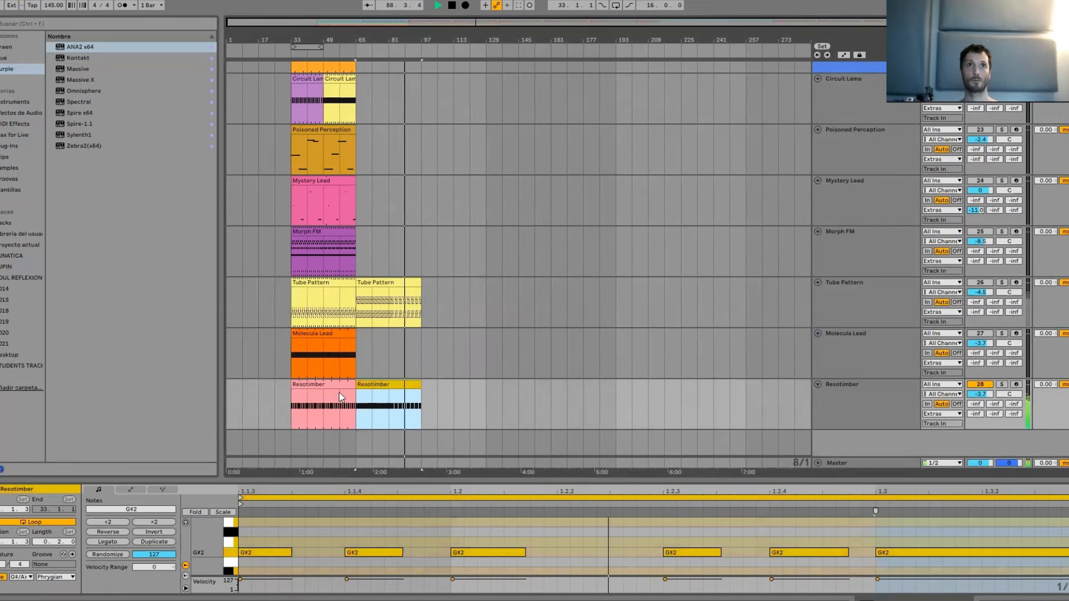
Compare the notes of the two Resotimber clips, and play the arrangement from near the end of the first one.
{"action": "right_click", "coordinate": [323, 389]}
{"action": "left_click", "coordinate": [319, 387]}
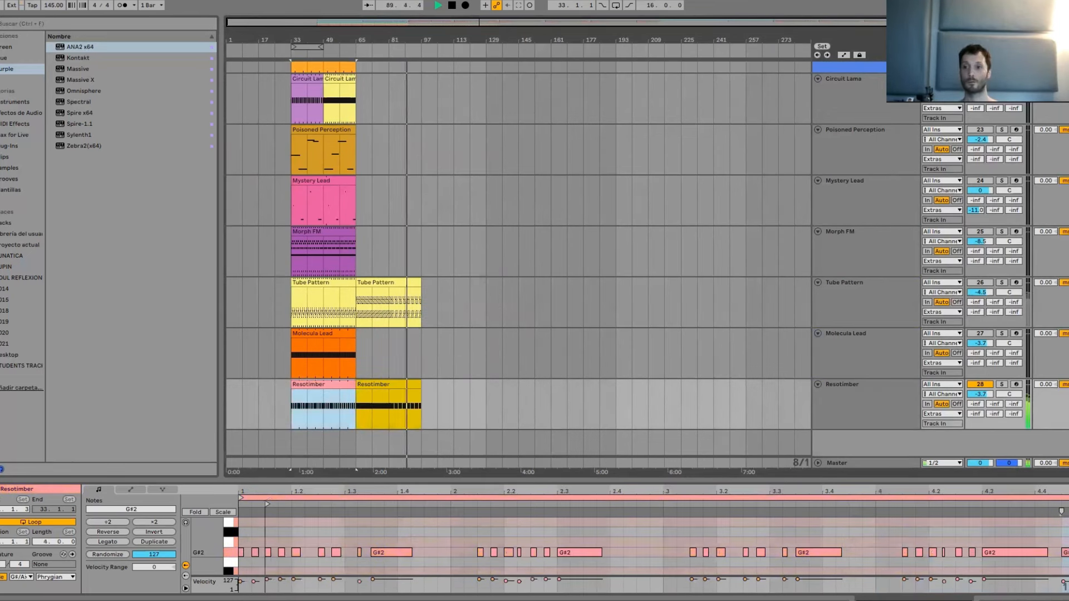
{"action": "key", "text": "space"}
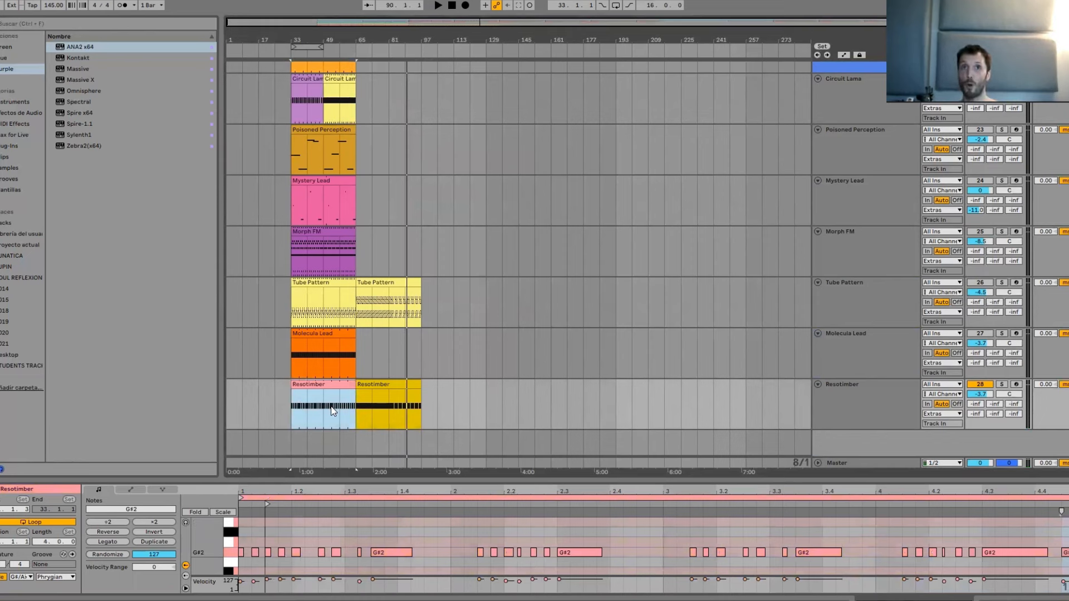
{"action": "left_click", "coordinate": [398, 387]}
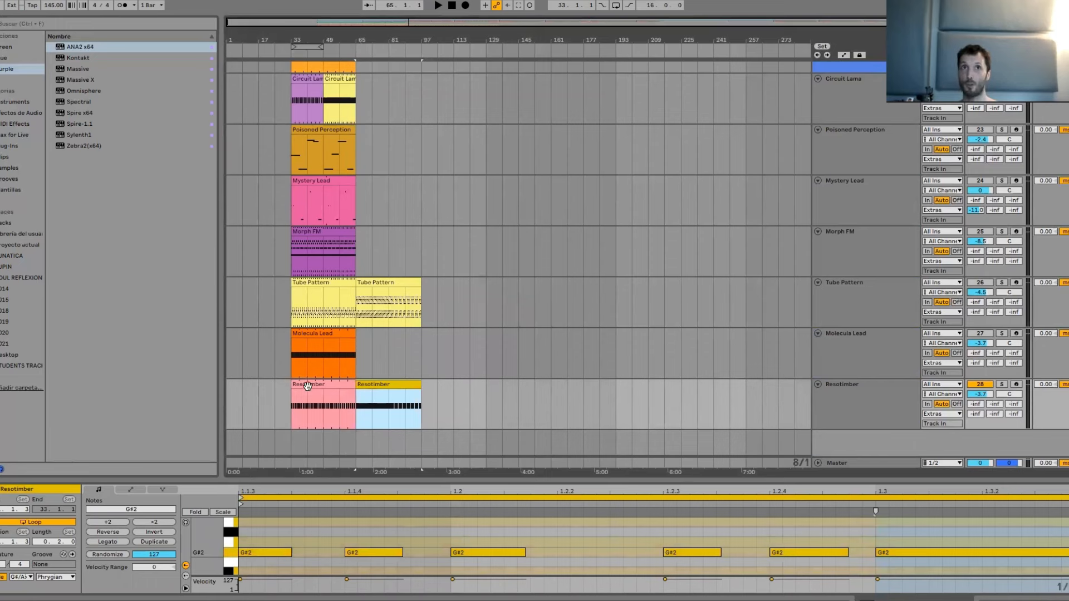
{"action": "left_click", "coordinate": [307, 386]}
{"action": "left_click", "coordinate": [385, 383]}
{"action": "left_click", "coordinate": [328, 407]}
{"action": "key", "text": "space"}
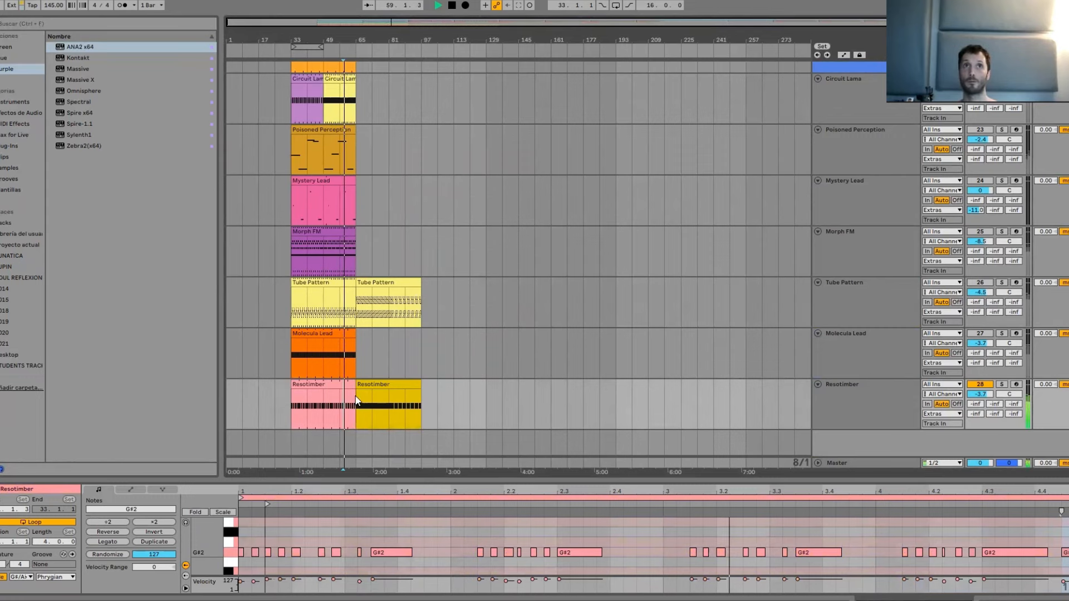
Copy the drum clips of bars 81–97, from the Snare through the Crash track, over bars 65–81.
{"action": "scroll", "coordinate": [435, 295], "scroll_direction": "up", "scroll_amount": 4}
{"action": "scroll", "coordinate": [433, 289], "scroll_direction": "up", "scroll_amount": 10}
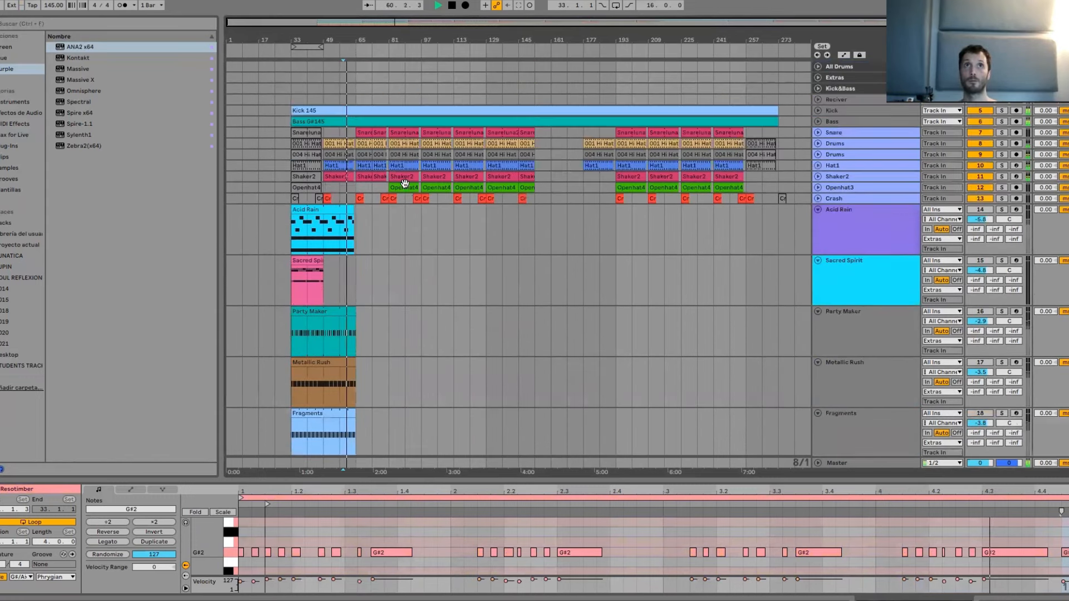
{"action": "left_click_drag", "start_coordinate": [412, 199], "coordinate": [367, 132]}
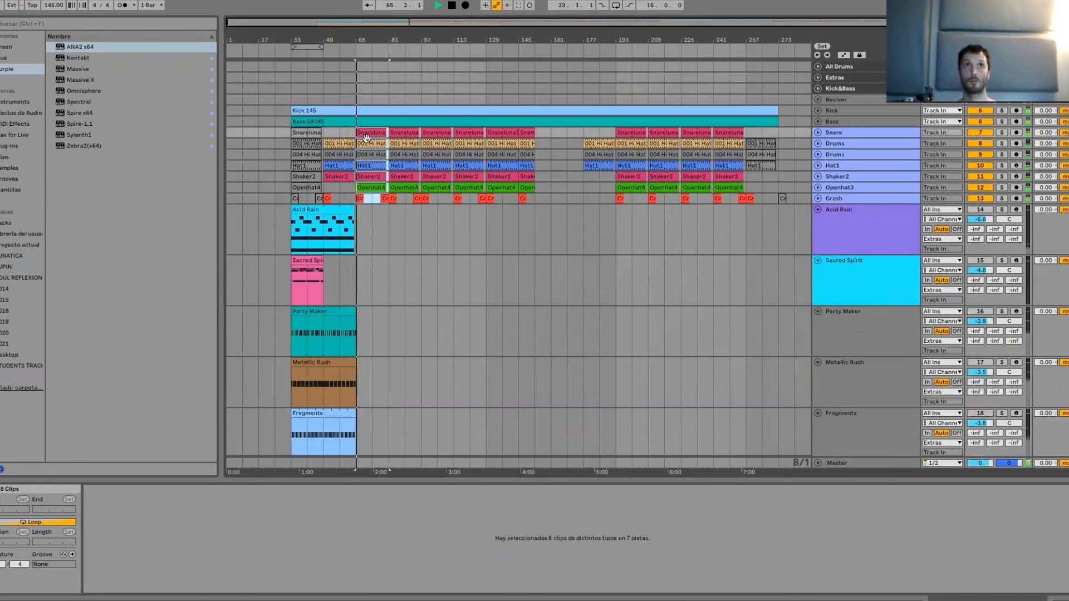
On the Resotimber track, set EQ Eight band 3 to -2.11 dB at 1.04 kHz and the Compressor threshold to -15.2 dB.
{"action": "scroll", "coordinate": [359, 242], "scroll_direction": "down", "scroll_amount": 12}
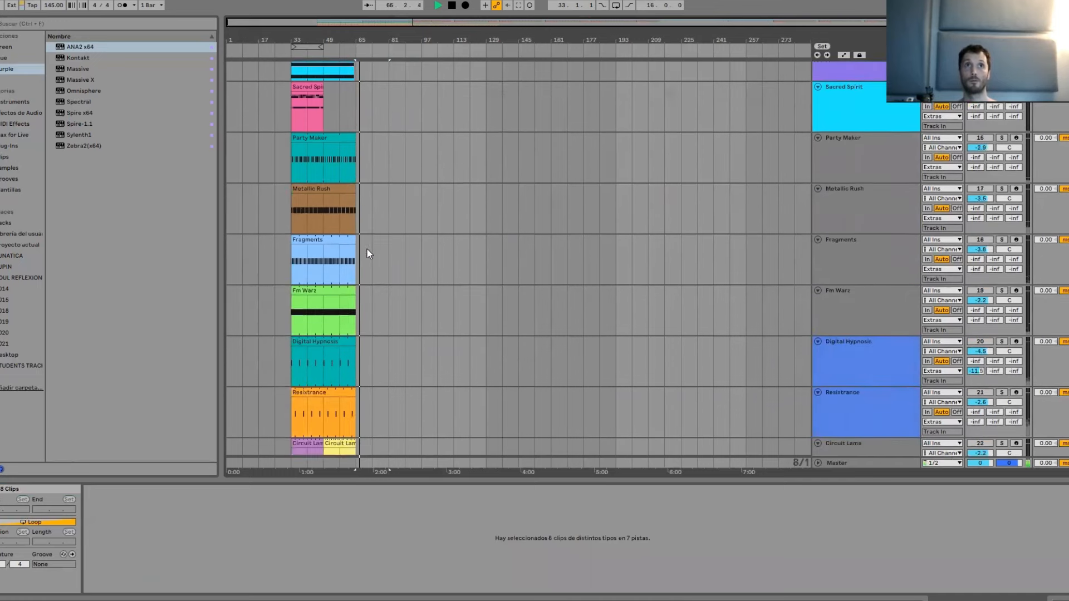
{"action": "scroll", "coordinate": [668, 370], "scroll_direction": "down", "scroll_amount": 1}
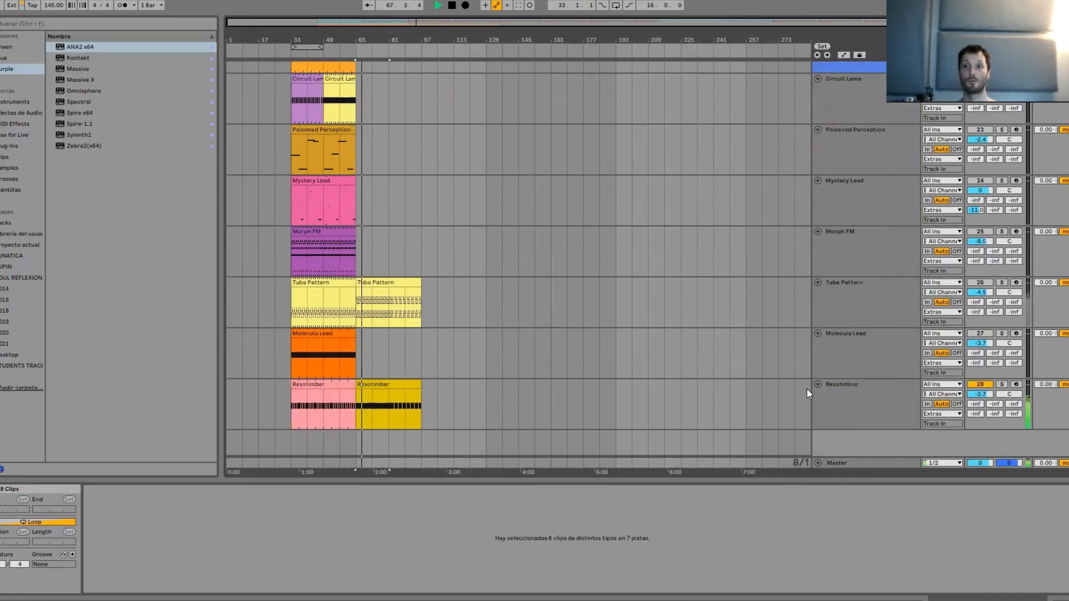
{"action": "left_click", "coordinate": [877, 395]}
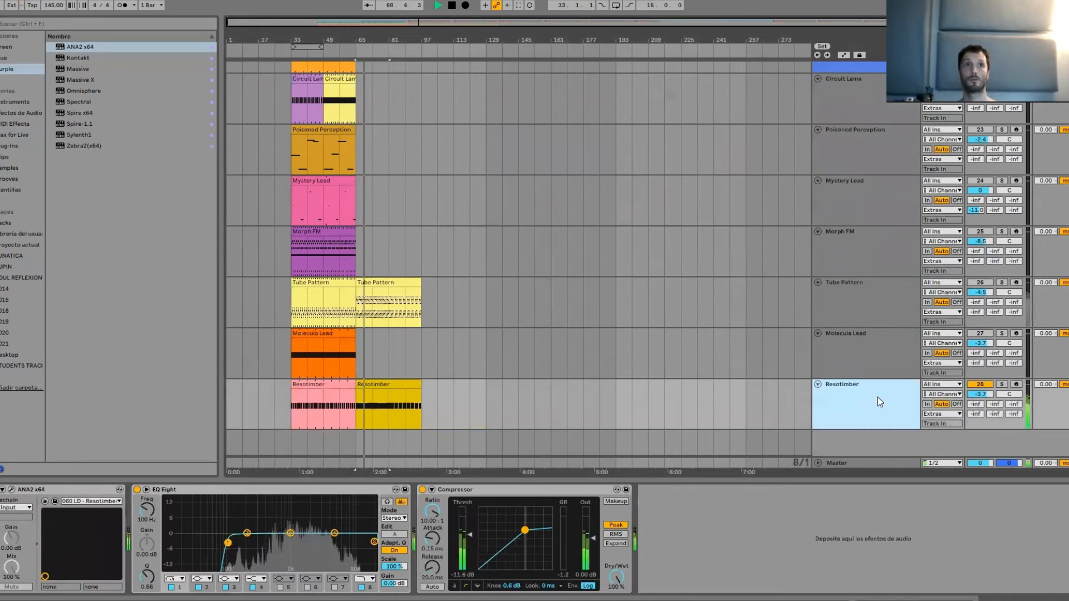
{"action": "left_click_drag", "start_coordinate": [289, 533], "coordinate": [291, 538]}
{"action": "left_click_drag", "start_coordinate": [462, 535], "coordinate": [462, 543]}
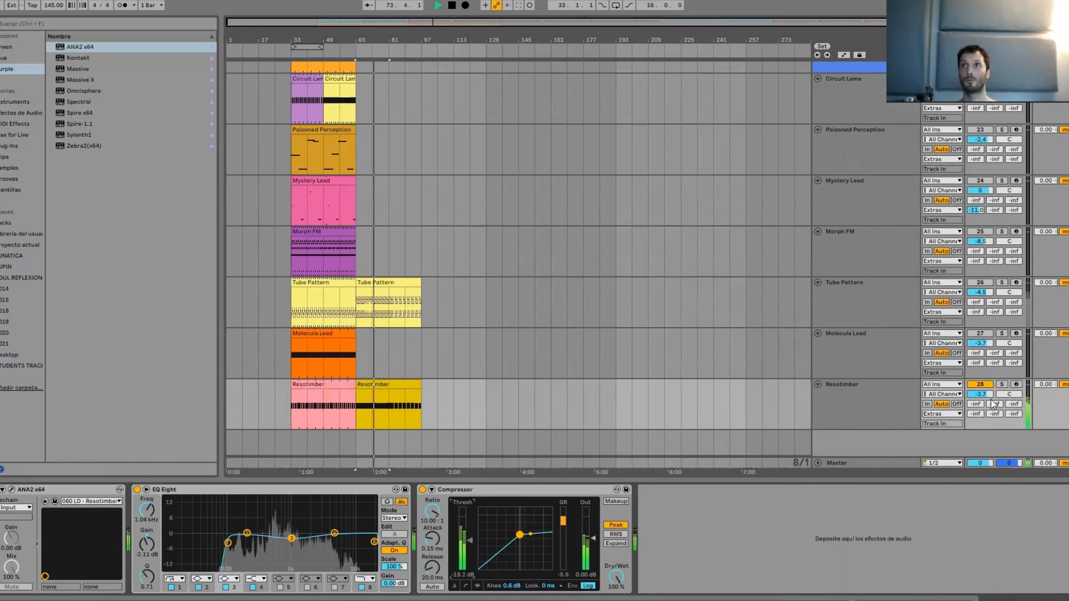